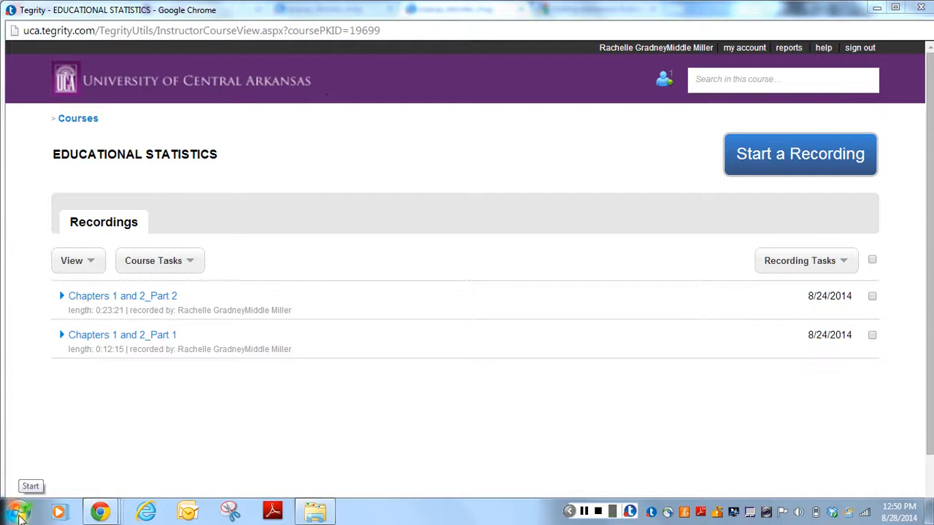
Launch IBM SPSS Statistics 20 and dismiss its startup dialog without opening a data source
{"action": "left_click", "coordinate": [20, 513]}
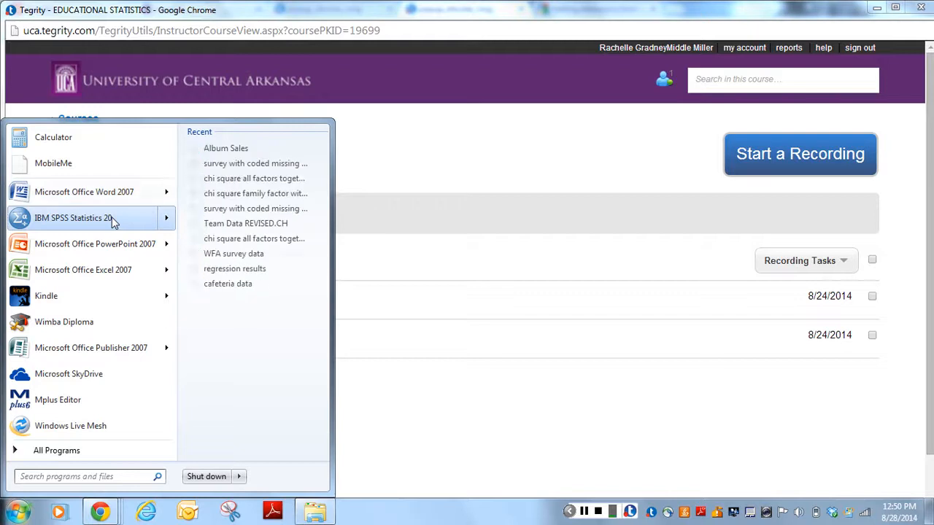
{"action": "left_click", "coordinate": [111, 217]}
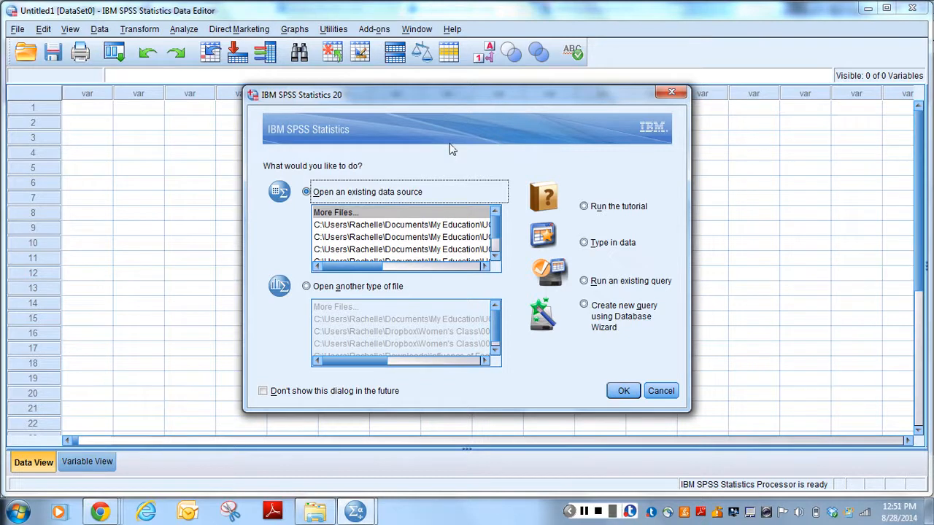
{"action": "left_click", "coordinate": [670, 95]}
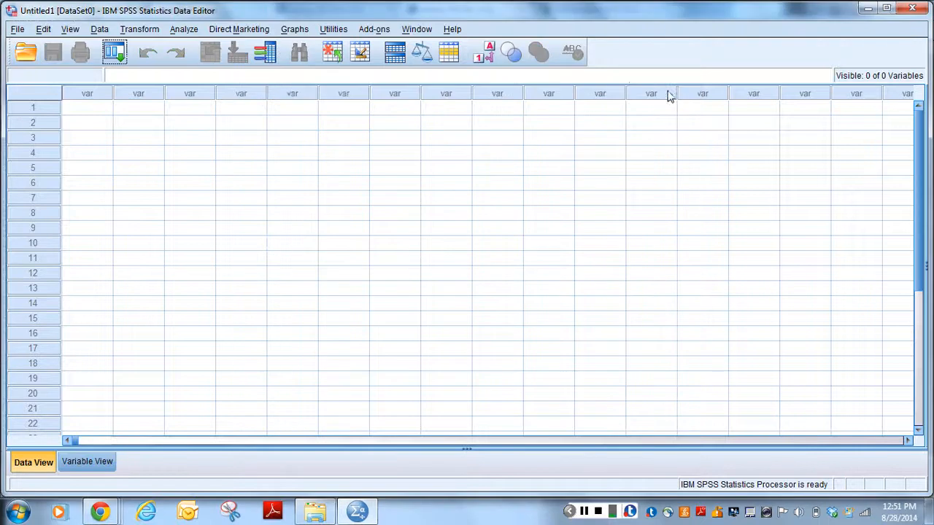
Create a new, empty data file
{"action": "left_click", "coordinate": [17, 31]}
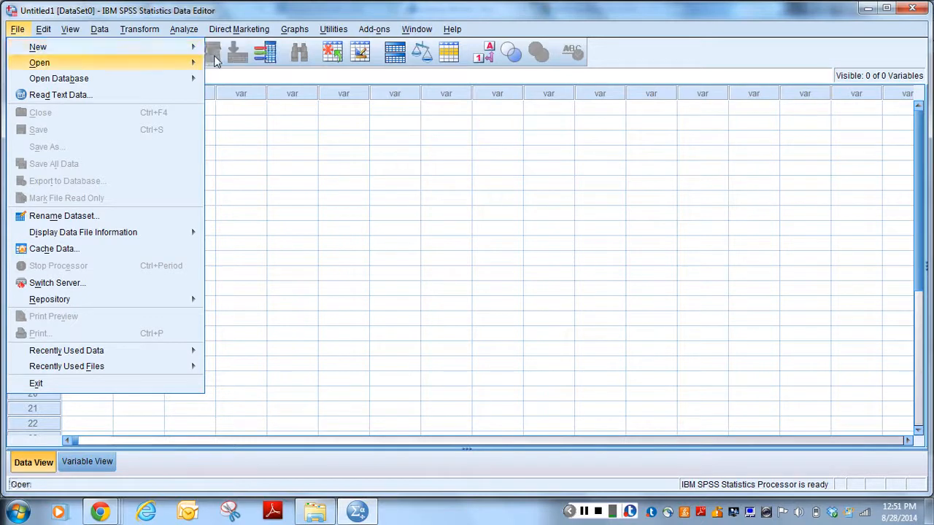
{"action": "mouse_move", "coordinate": [195, 47]}
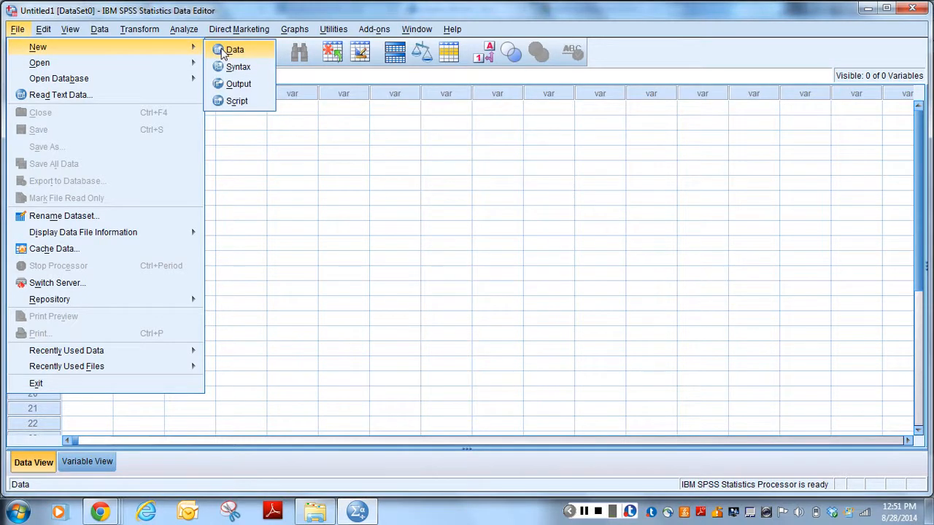
{"action": "left_click", "coordinate": [230, 49]}
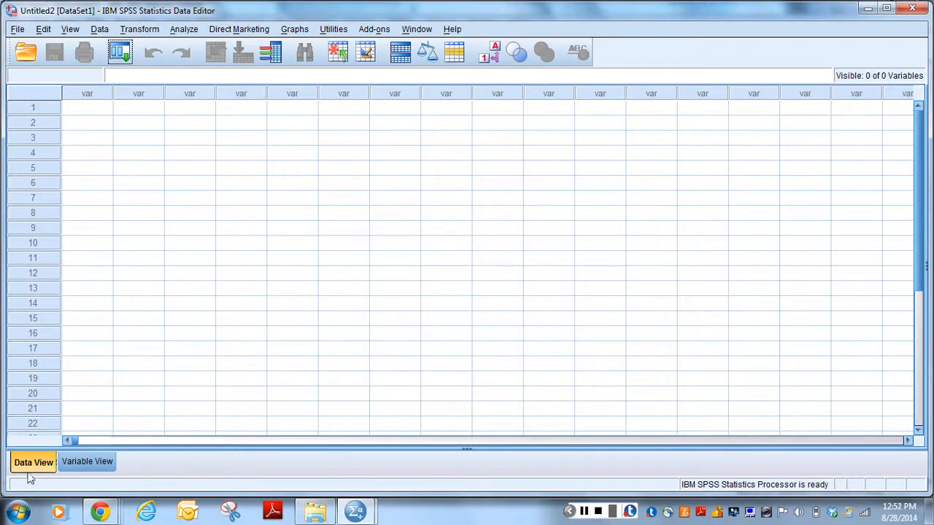
In the variable definitions, add a first variable called Name
{"action": "left_click", "coordinate": [80, 461]}
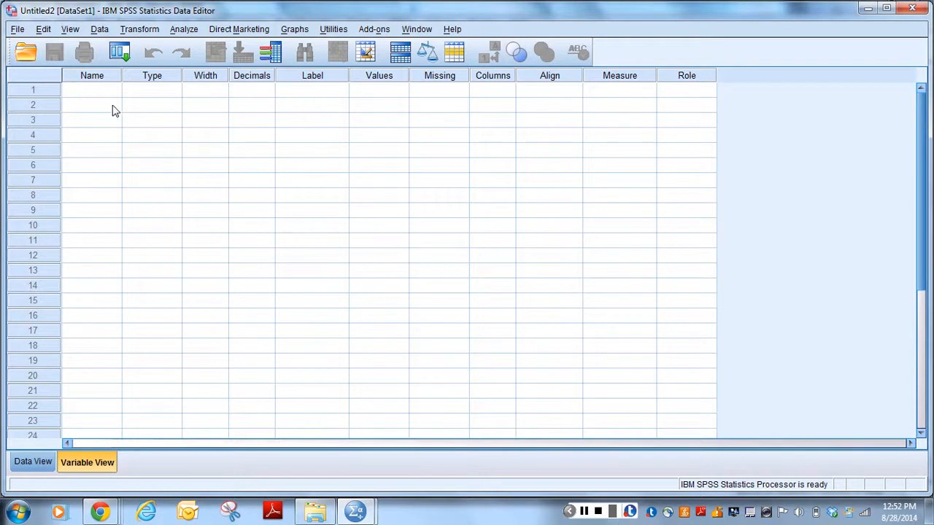
{"action": "left_click", "coordinate": [92, 76]}
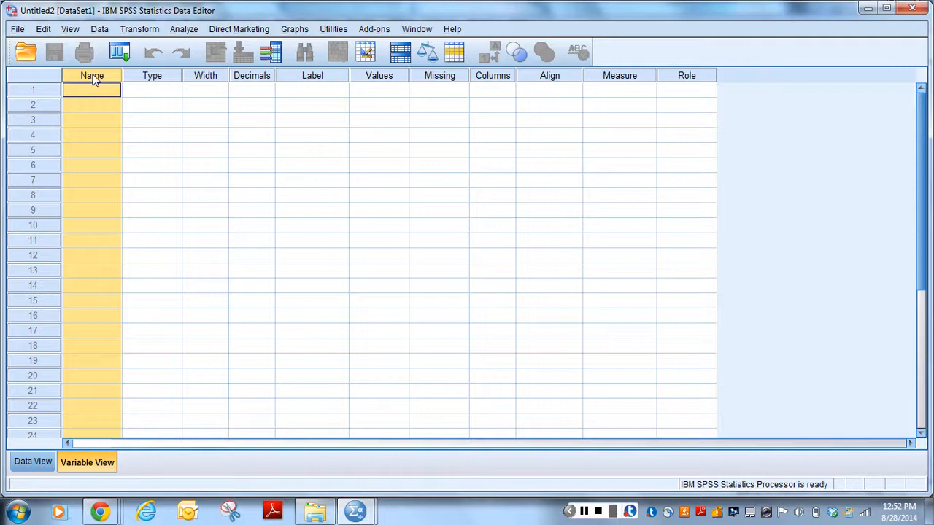
{"action": "left_click", "coordinate": [583, 511]}
{"action": "key", "text": "F9"}
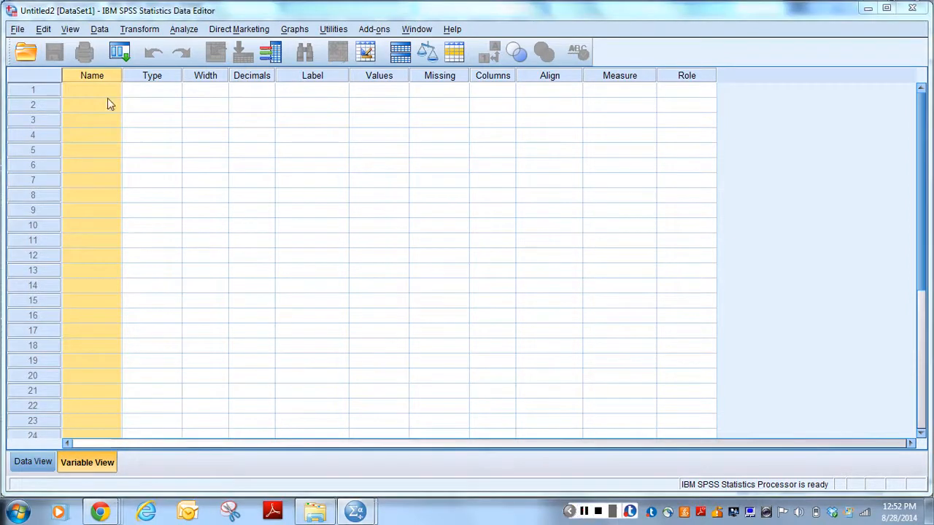
{"action": "left_click", "coordinate": [106, 90]}
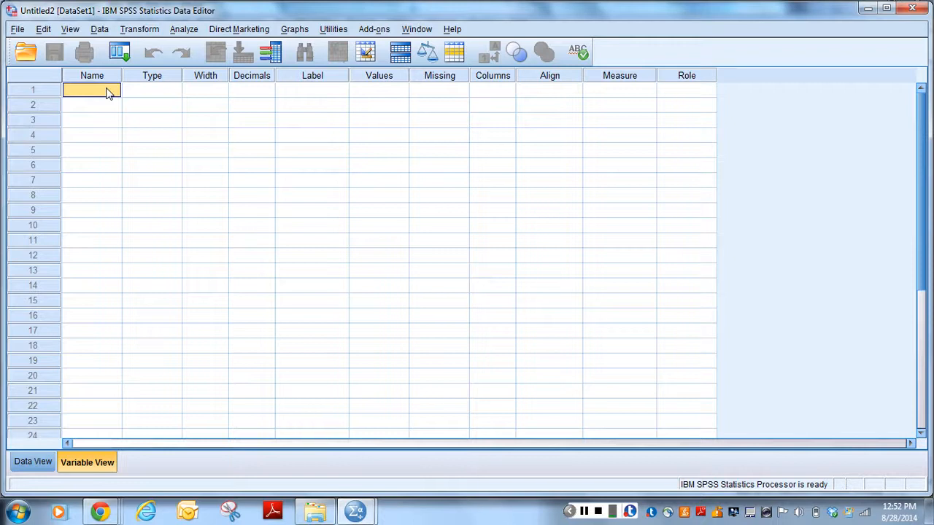
{"action": "type", "text": "Name"}
{"action": "key", "text": "Return"}
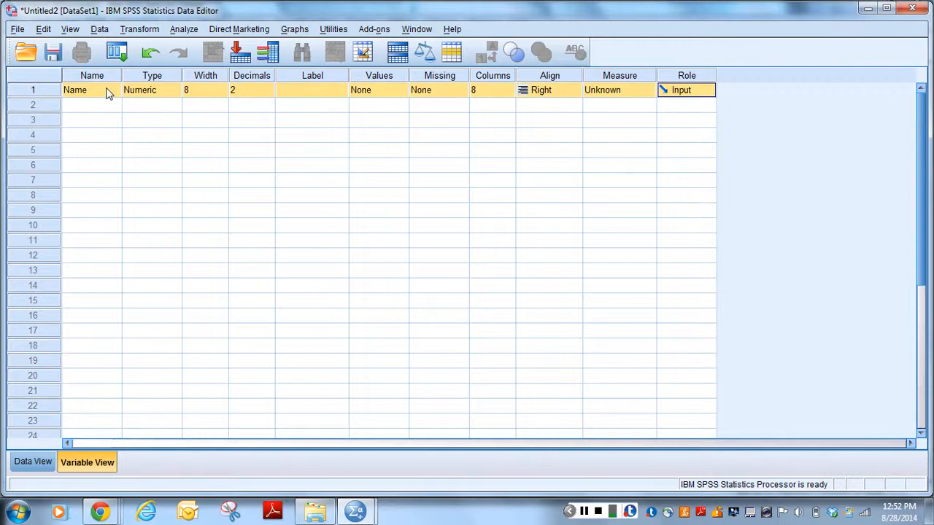
Change the Name variable's type to String, keeping 8 characters
{"action": "left_click", "coordinate": [170, 95]}
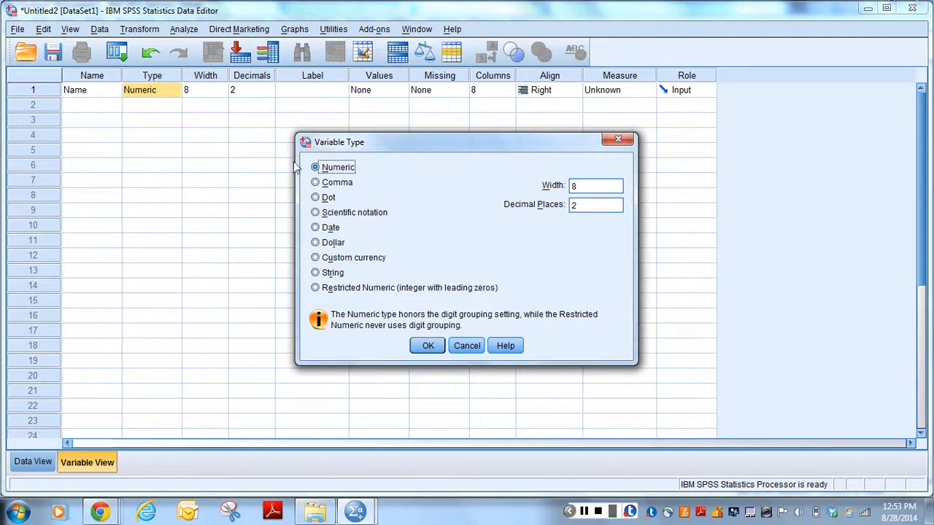
{"action": "left_click", "coordinate": [315, 275]}
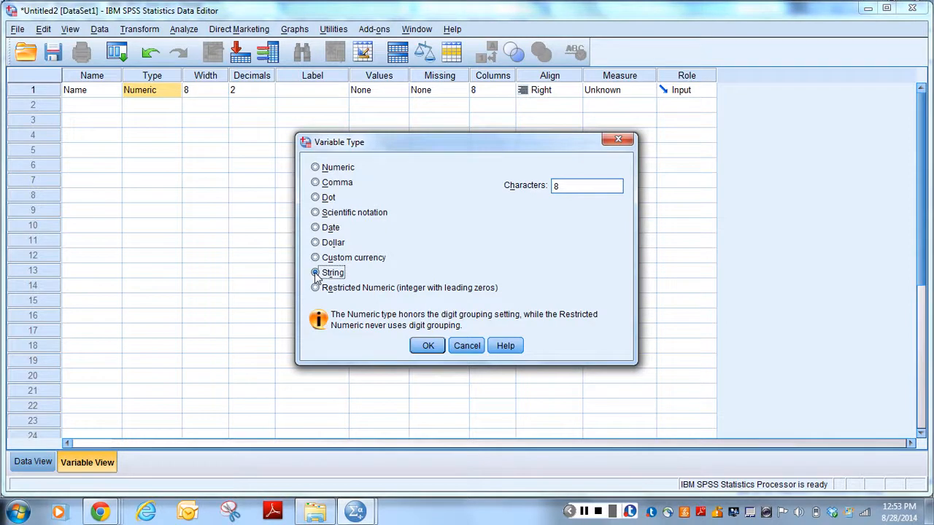
{"action": "left_click", "coordinate": [428, 345]}
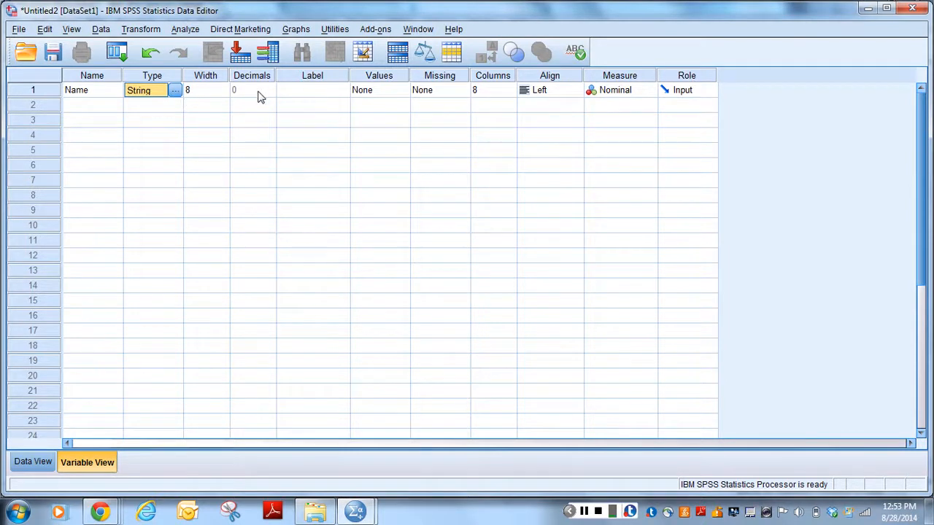
Label the Name variable "Participant's First Name" and choose Nominal as its measurement level
{"action": "left_click", "coordinate": [304, 93]}
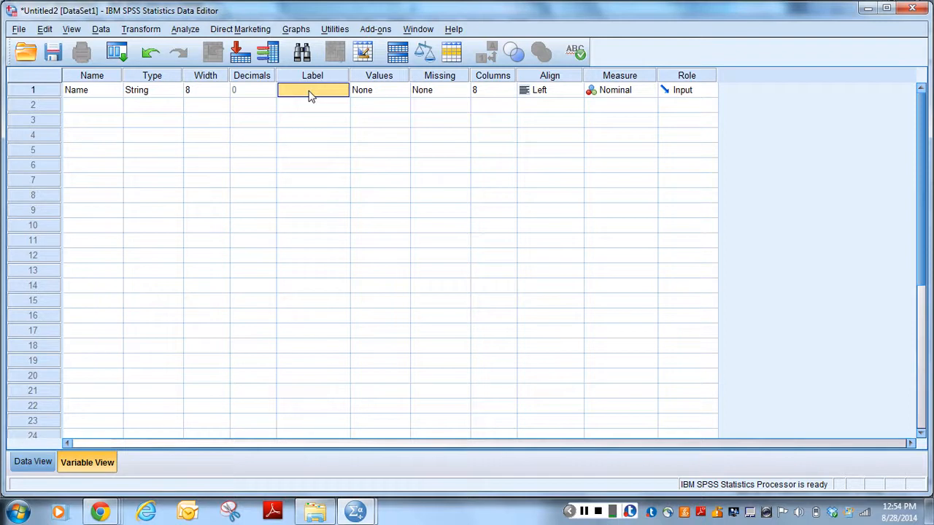
{"action": "type", "text": "Participant"}
{"action": "type", "text": "'s First Nam"}
{"action": "type", "text": "e"}
{"action": "left_click", "coordinate": [625, 93]}
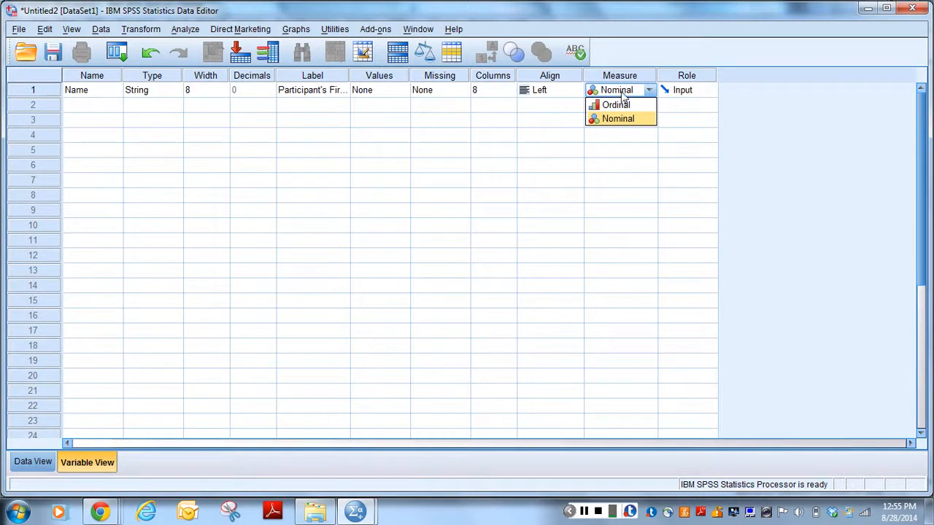
{"action": "left_click", "coordinate": [622, 93]}
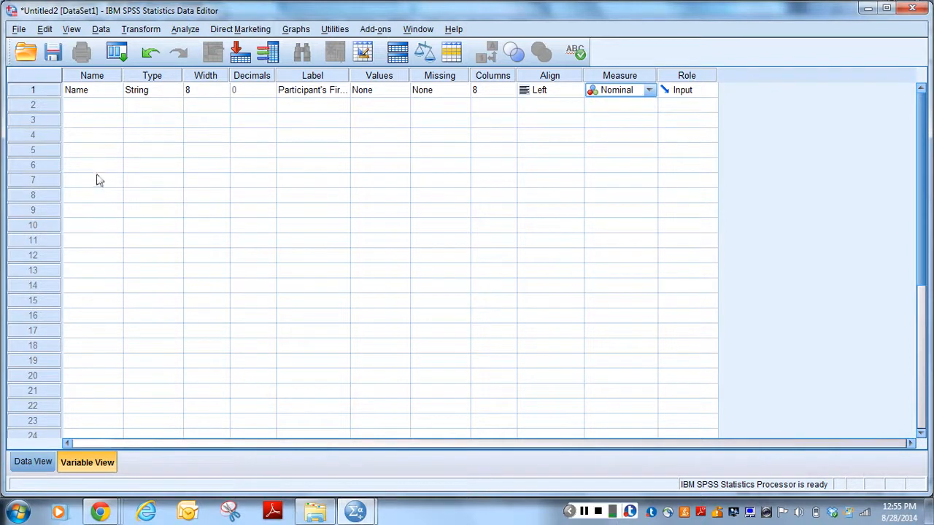
In the data sheet, enter the first three participants' first names in rows 1 to 3 of the Name column
{"action": "left_click", "coordinate": [33, 463]}
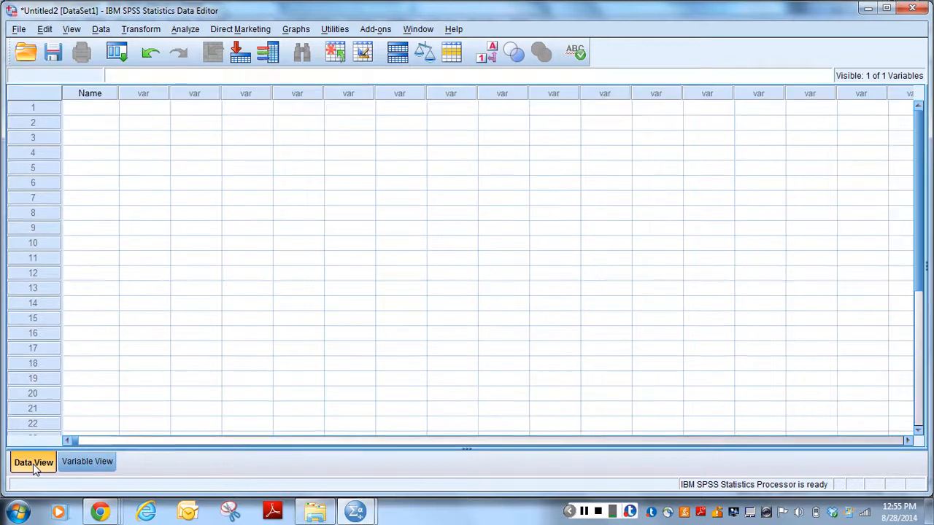
{"action": "left_click", "coordinate": [90, 112]}
{"action": "type", "text": "Ben"}
{"action": "key", "text": "Return"}
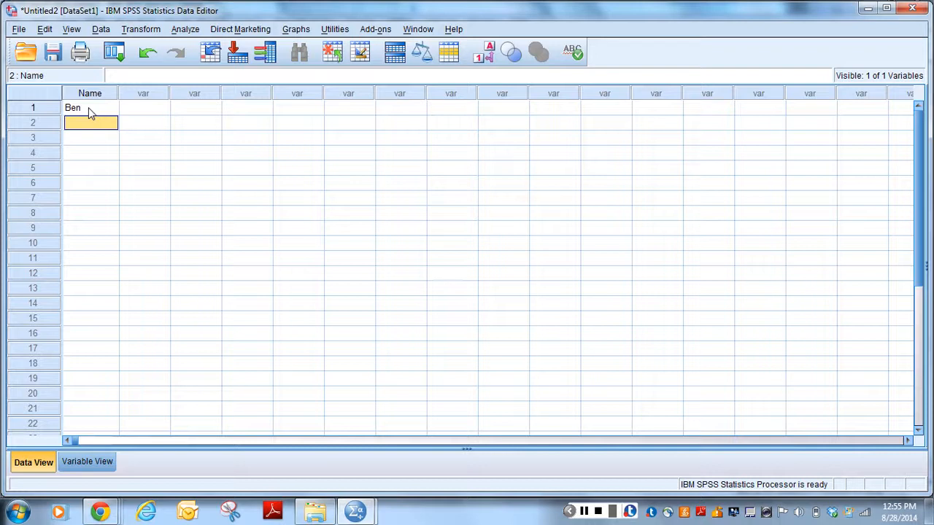
{"action": "type", "text": "Martin"}
{"action": "key", "text": "Return"}
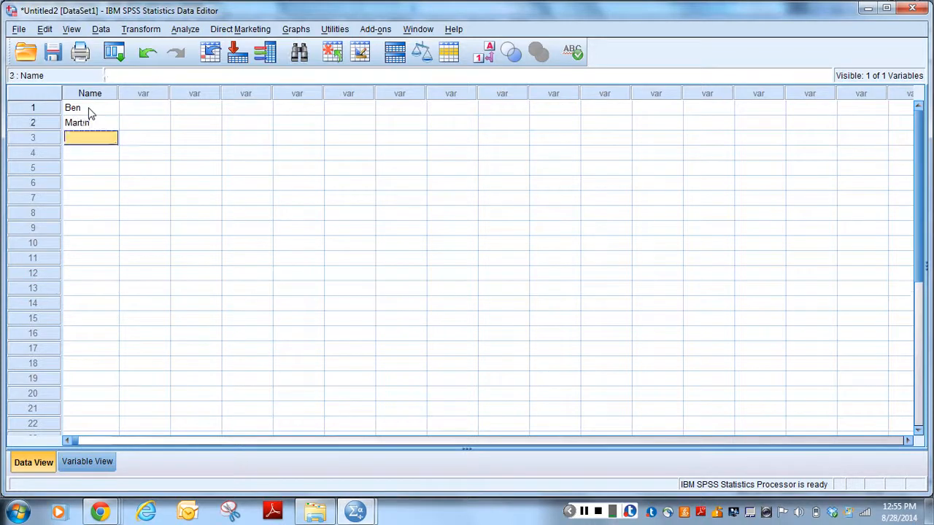
{"action": "type", "text": "Andy"}
{"action": "key", "text": "Return"}
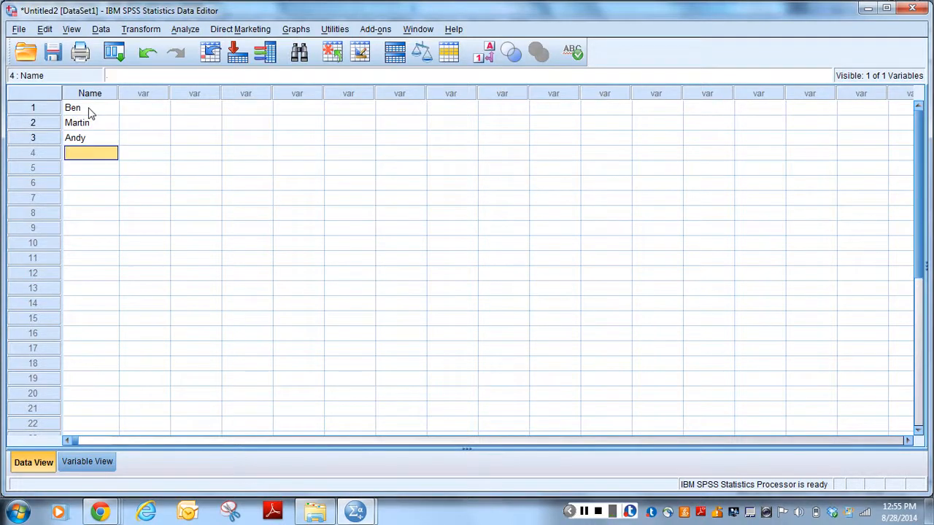
Enter the next three participants' first names in rows 4 to 6 of the Name column
{"action": "type", "text": "pau"}
{"action": "key", "text": "BackSpace"}
{"action": "key", "text": "BackSpace"}
{"action": "key", "text": "BackSpace"}
{"action": "type", "text": "Pa"}
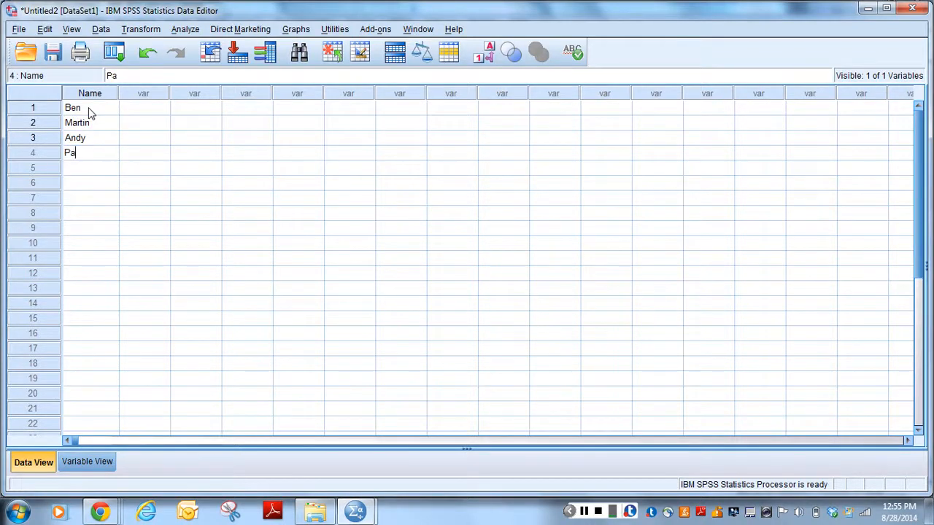
{"action": "type", "text": "ul"}
{"action": "key", "text": "Return"}
{"action": "type", "text": "Graham"}
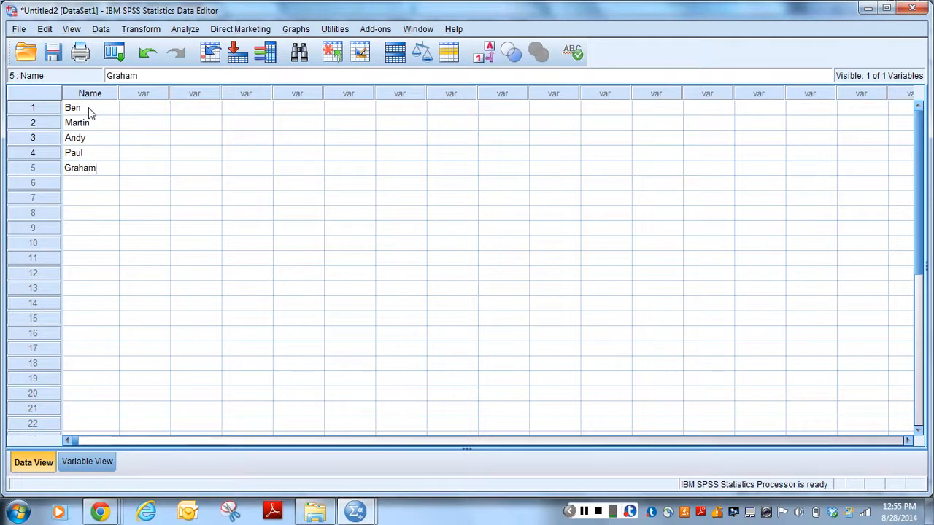
{"action": "key", "text": "Return"}
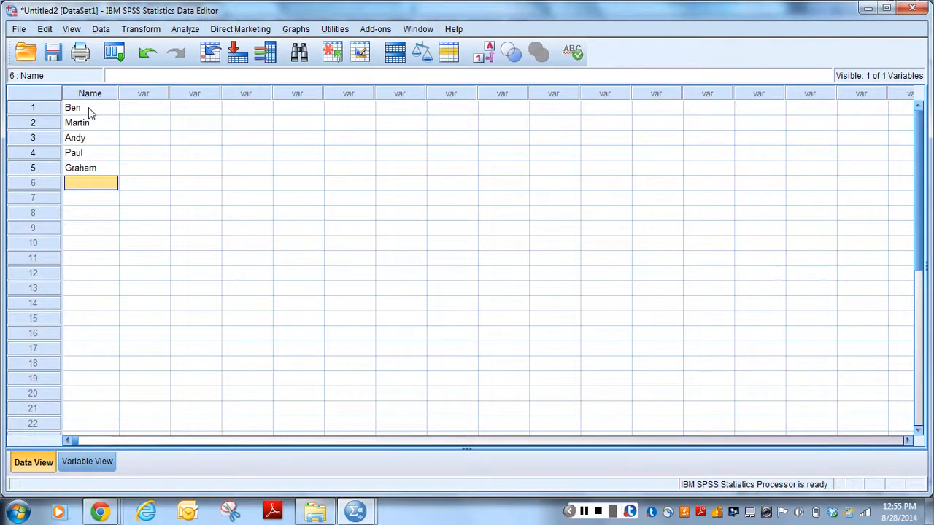
{"action": "type", "text": "Carina"}
{"action": "key", "text": "Return"}
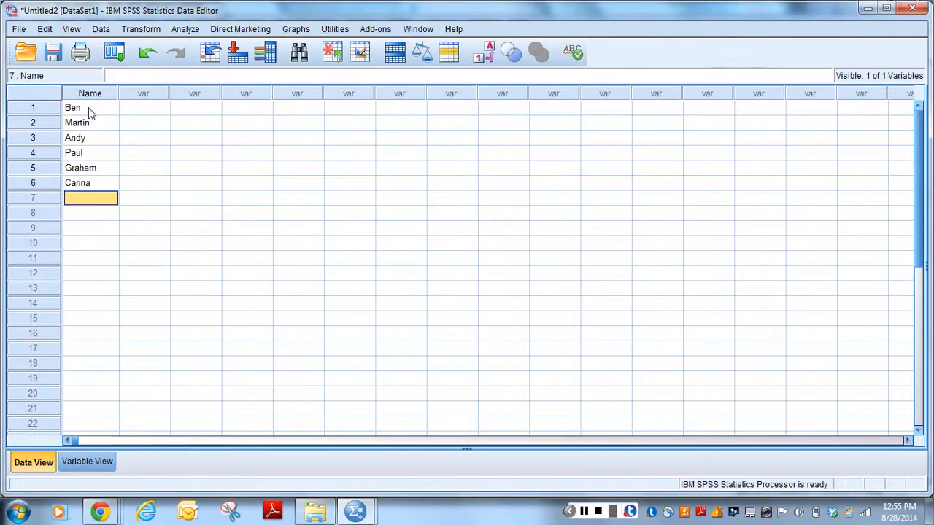
Enter the remaining four participants' first names in rows 7 to 10 of the Name column
{"action": "type", "text": "Karina"}
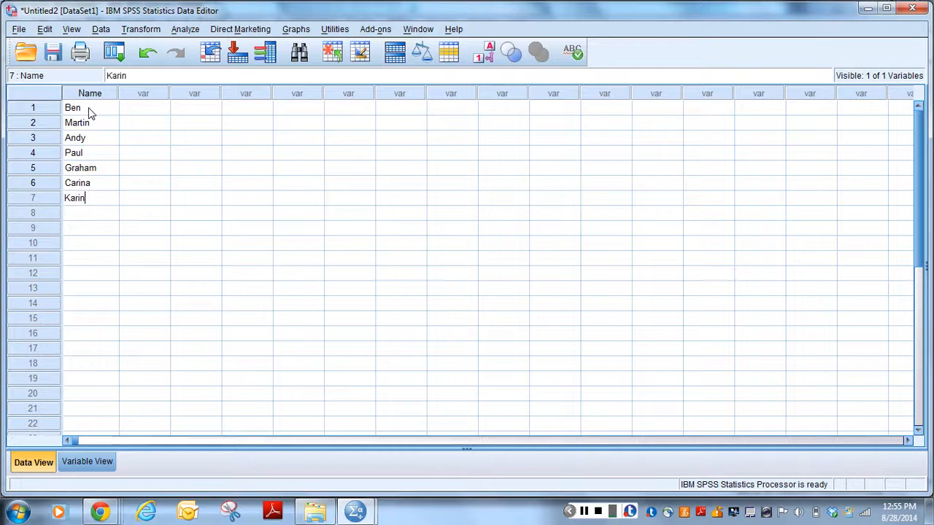
{"action": "key", "text": "Return"}
{"action": "type", "text": "Doug"}
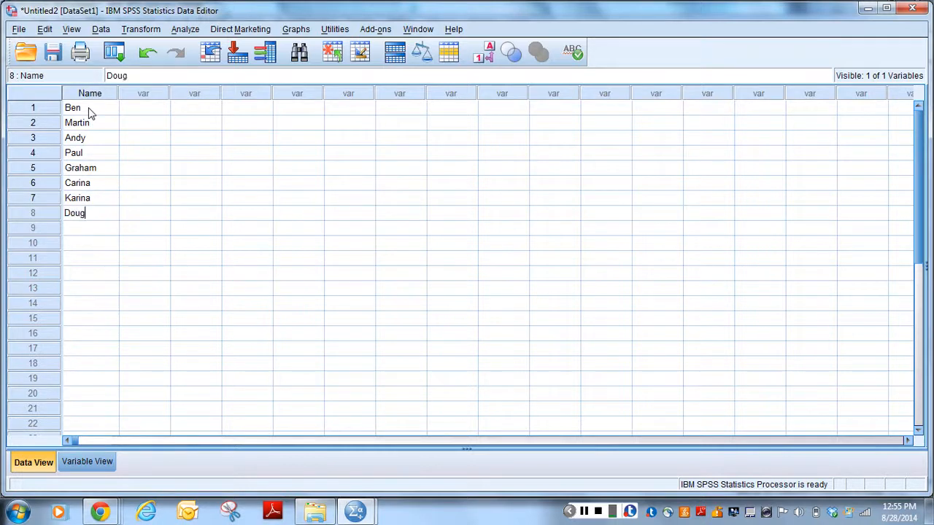
{"action": "key", "text": "Return"}
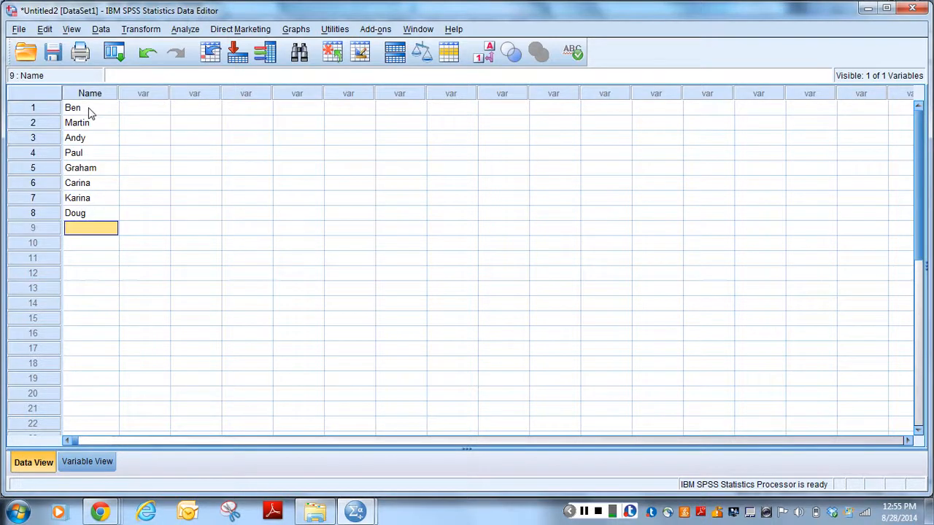
{"action": "type", "text": "Mark"}
{"action": "key", "text": "Return"}
{"action": "type", "text": "Zoe"}
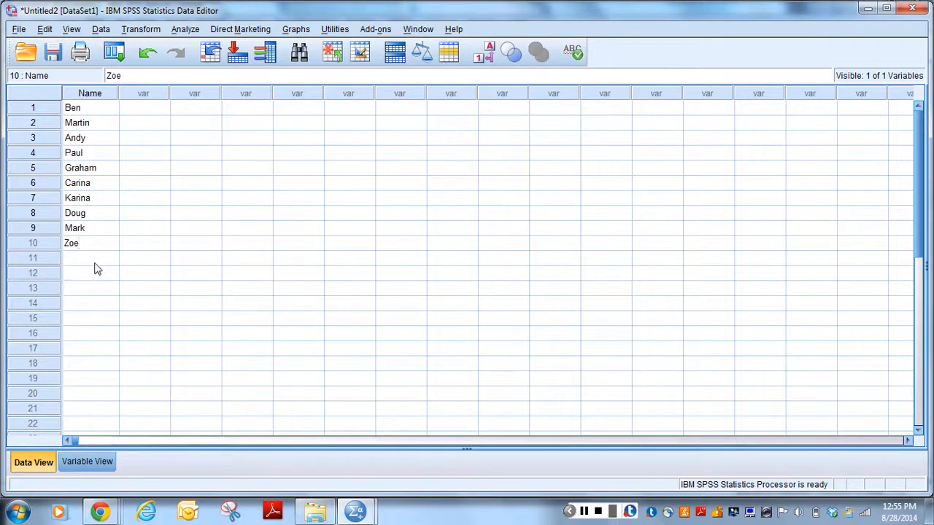
{"action": "key", "text": "Return"}
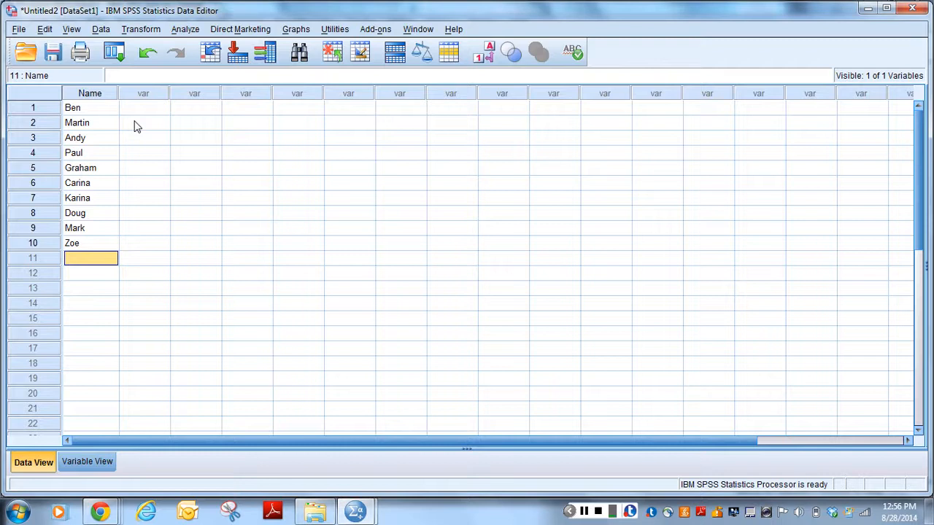
Return to the variable definitions and add a second variable called Birth_Date
{"action": "left_click", "coordinate": [78, 462]}
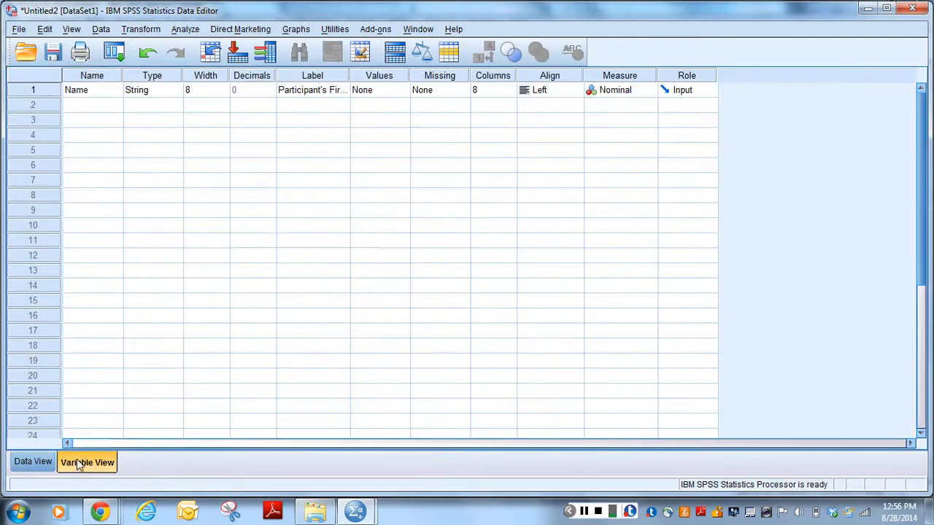
{"action": "left_click", "coordinate": [84, 108]}
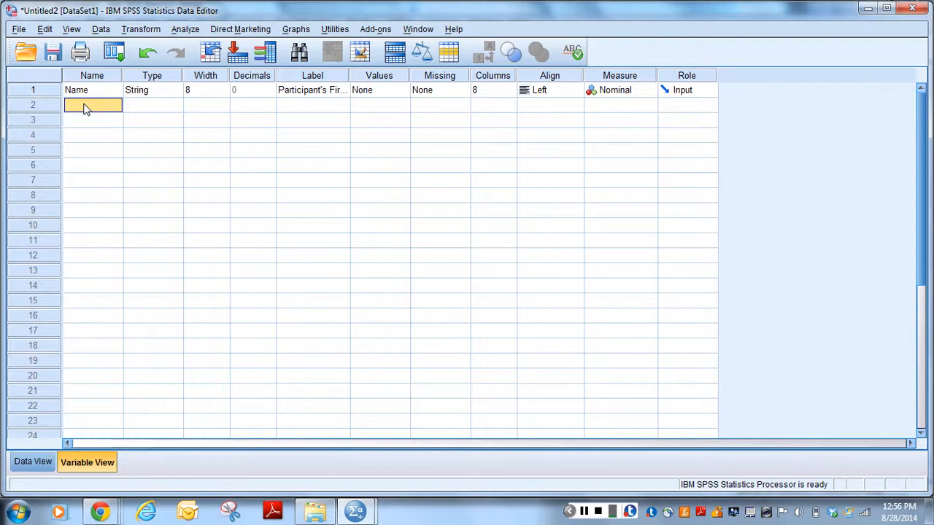
{"action": "type", "text": "Birth Date"}
{"action": "key", "text": "Return"}
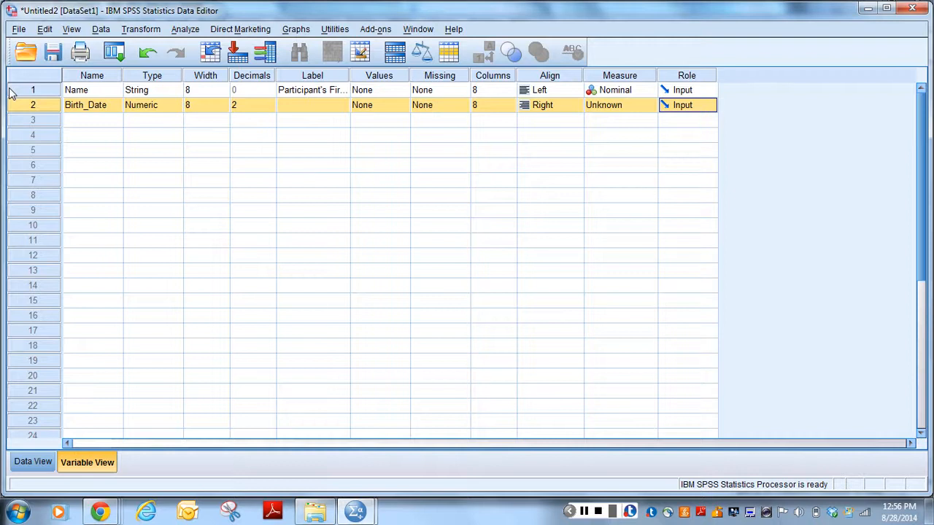
Change the Birth_Date variable's type to Date with the mm/dd/yy format
{"action": "left_click", "coordinate": [175, 109]}
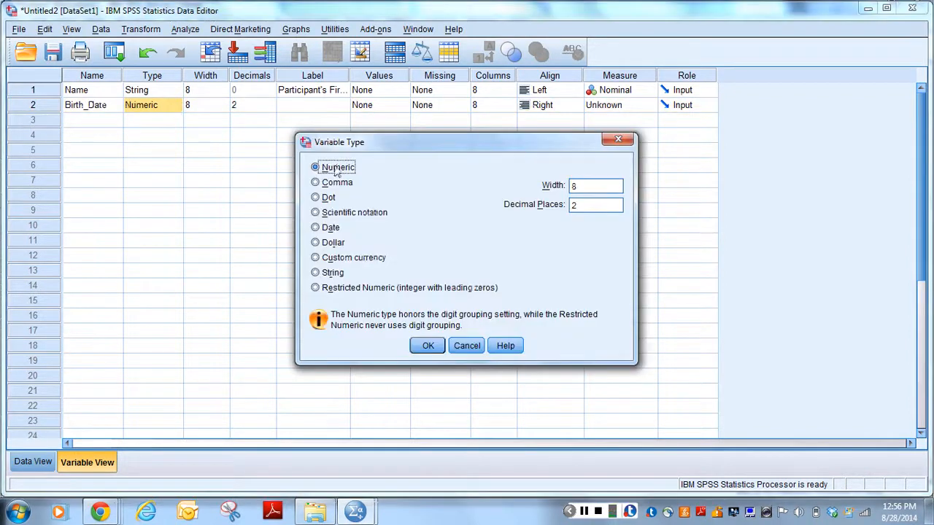
{"action": "left_click", "coordinate": [316, 228]}
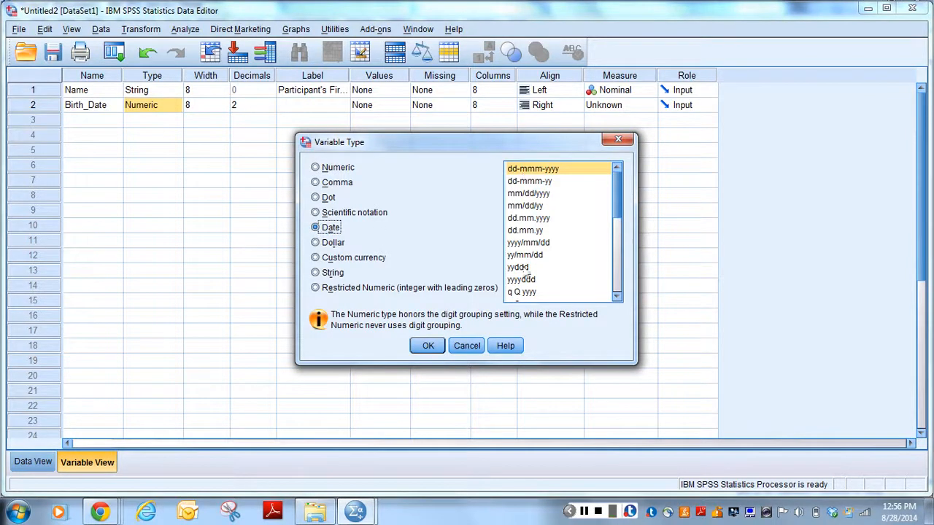
{"action": "left_click", "coordinate": [530, 209]}
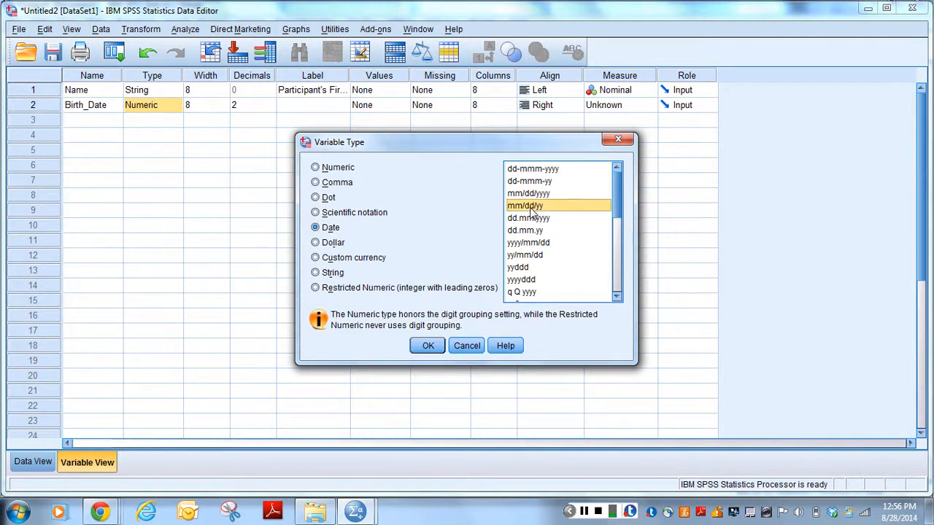
{"action": "left_click", "coordinate": [427, 347]}
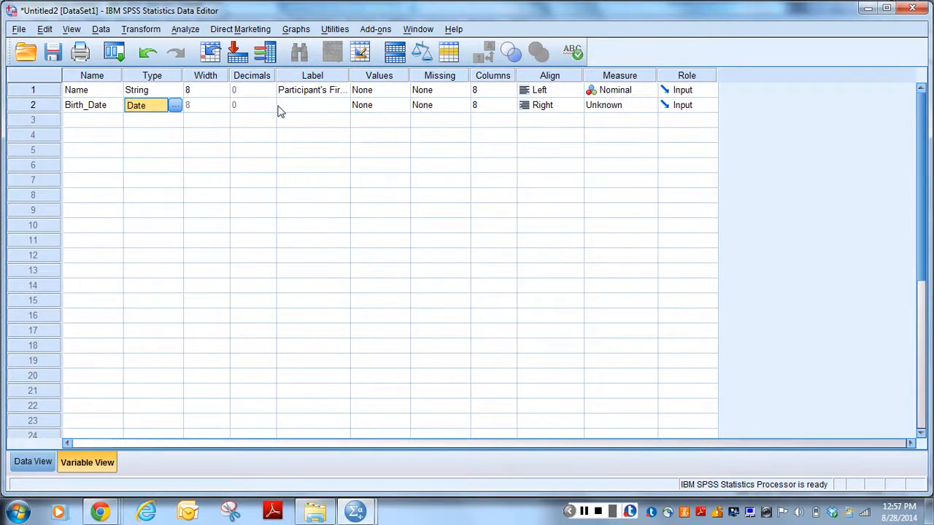
Label the Birth_Date variable "Date of Birth" and set its measurement level to Scale
{"action": "left_click", "coordinate": [319, 111]}
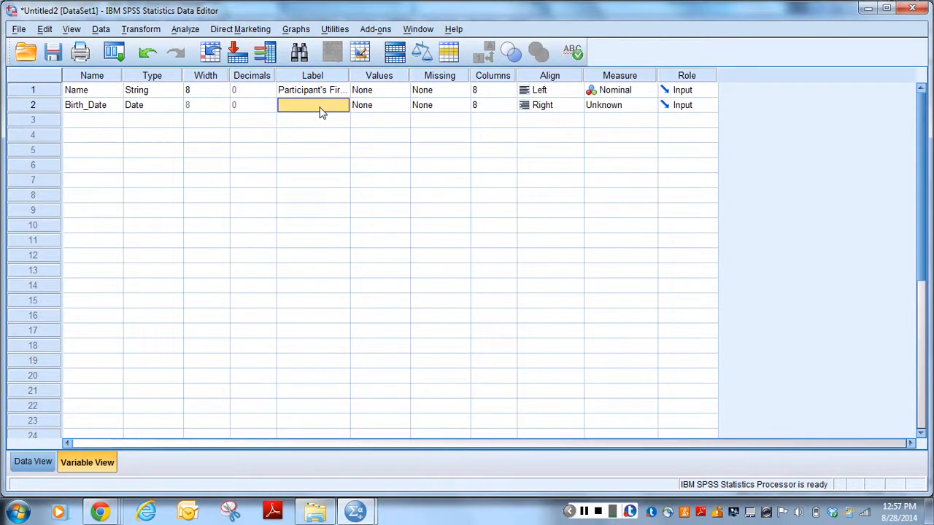
{"action": "type", "text": "Date of Birth"}
{"action": "left_click", "coordinate": [357, 128]}
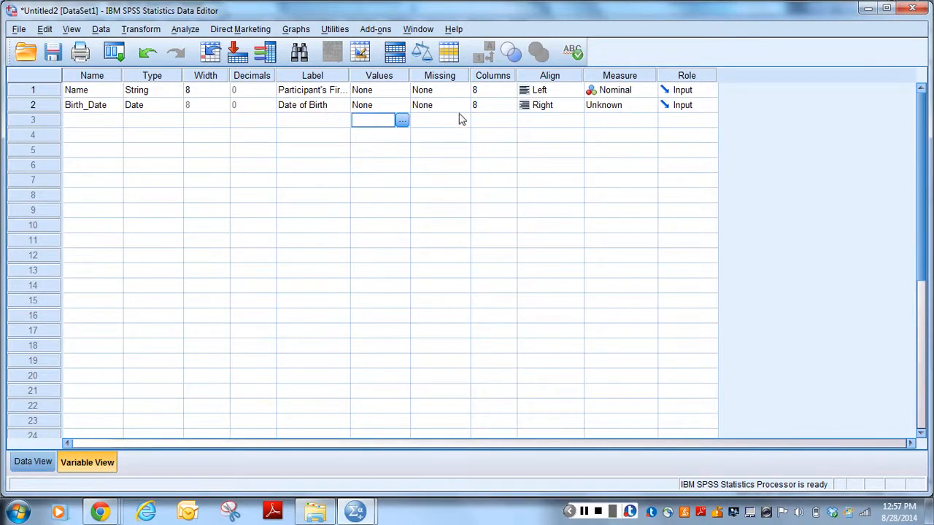
{"action": "left_click", "coordinate": [605, 108]}
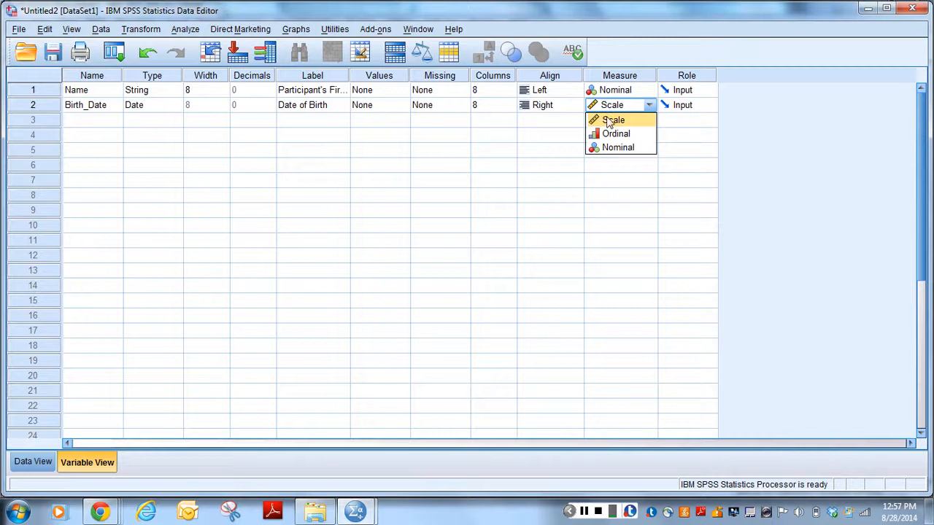
{"action": "left_click", "coordinate": [610, 121]}
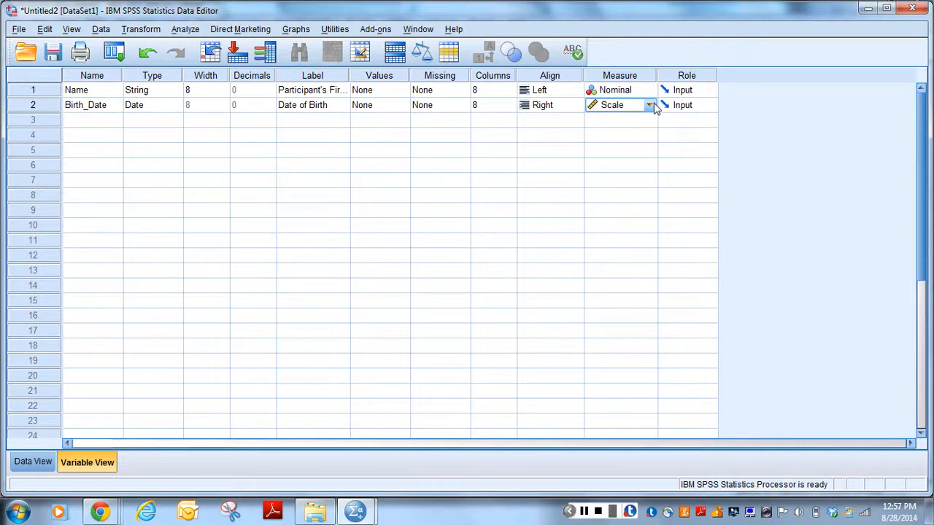
In the data sheet, enter the first two participants' dates of birth in rows 1 and 2 of the Birth_Date column
{"action": "left_click", "coordinate": [86, 122]}
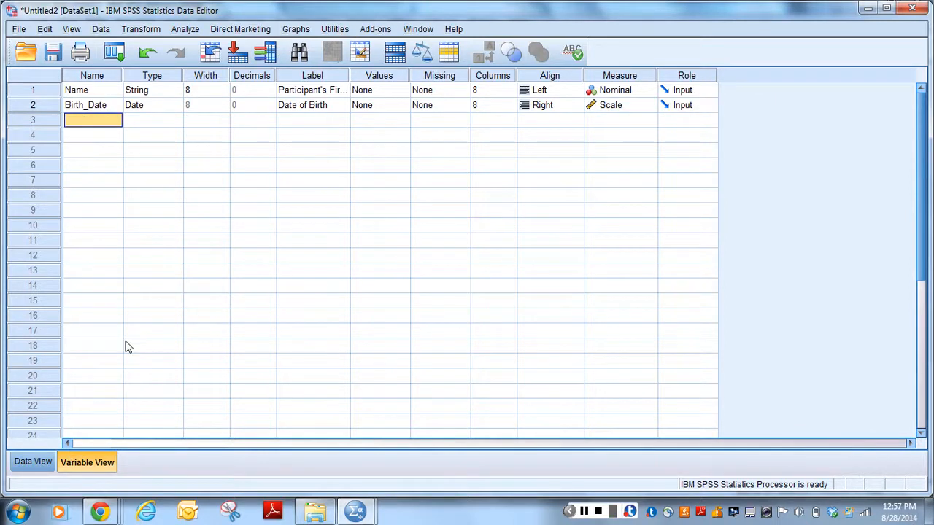
{"action": "left_click", "coordinate": [23, 462]}
{"action": "left_click", "coordinate": [140, 114]}
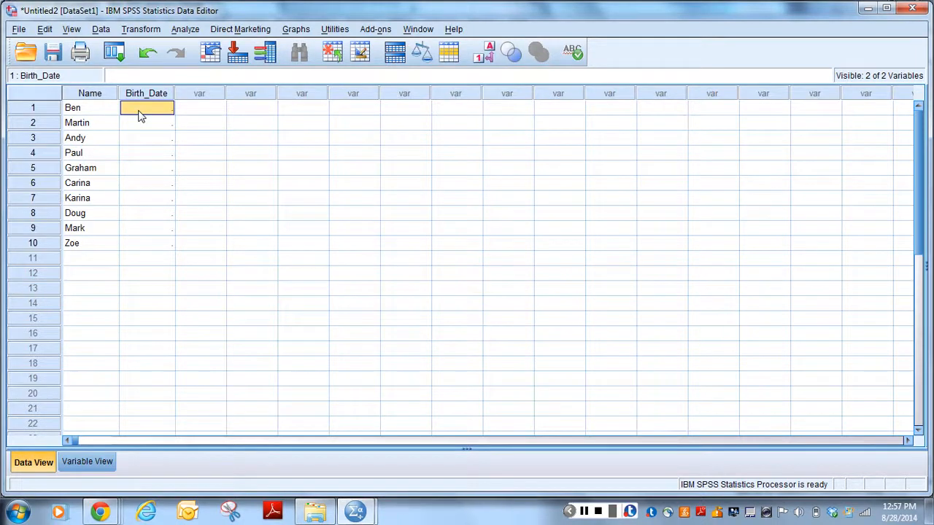
{"action": "type", "text": "07/03/77"}
{"action": "left_click", "coordinate": [141, 118]}
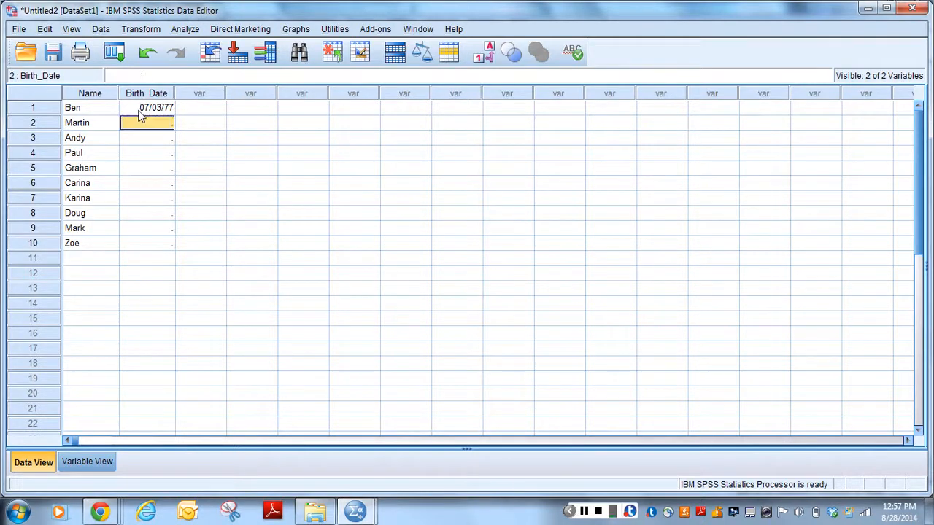
{"action": "type", "text": "05"}
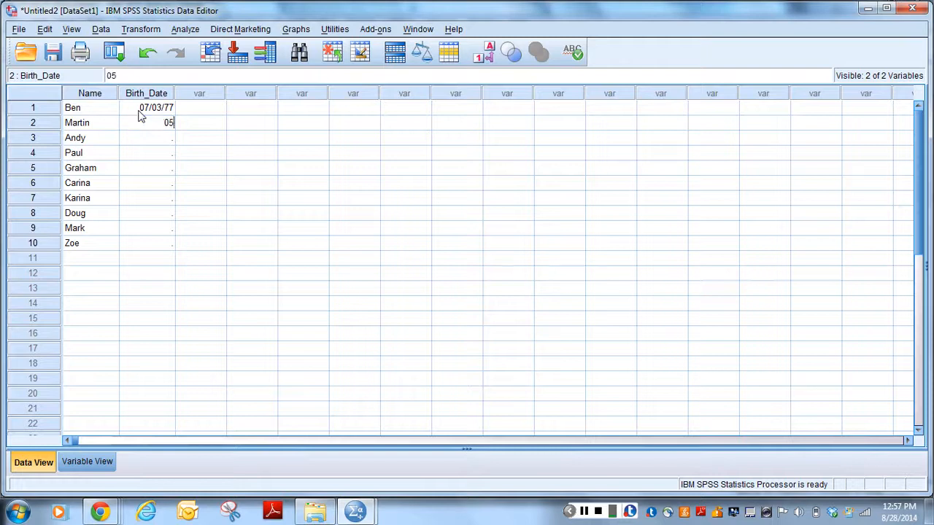
{"action": "type", "text": "/24/69"}
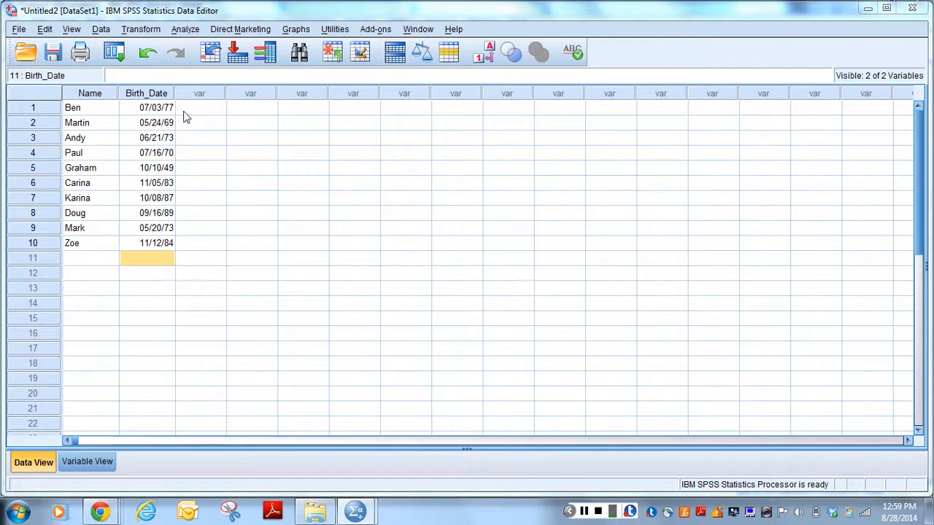
Return to the variable definitions and add a third variable called Group with the String type
{"action": "left_click", "coordinate": [86, 468]}
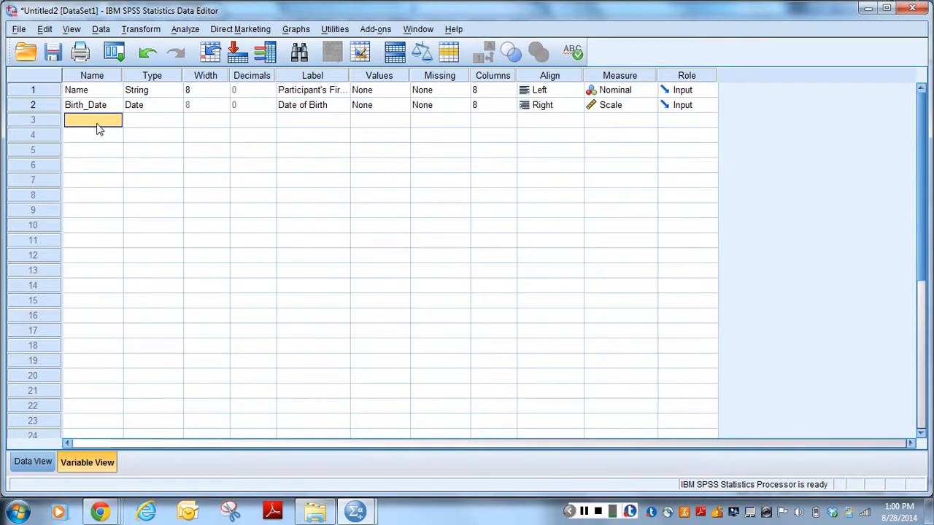
{"action": "type", "text": "Group"}
{"action": "key", "text": "Return"}
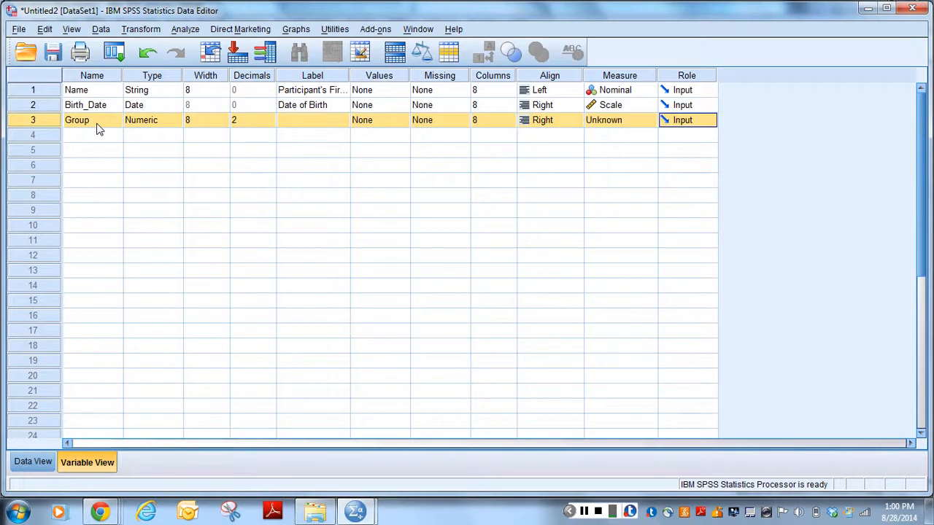
{"action": "double_click", "coordinate": [174, 125]}
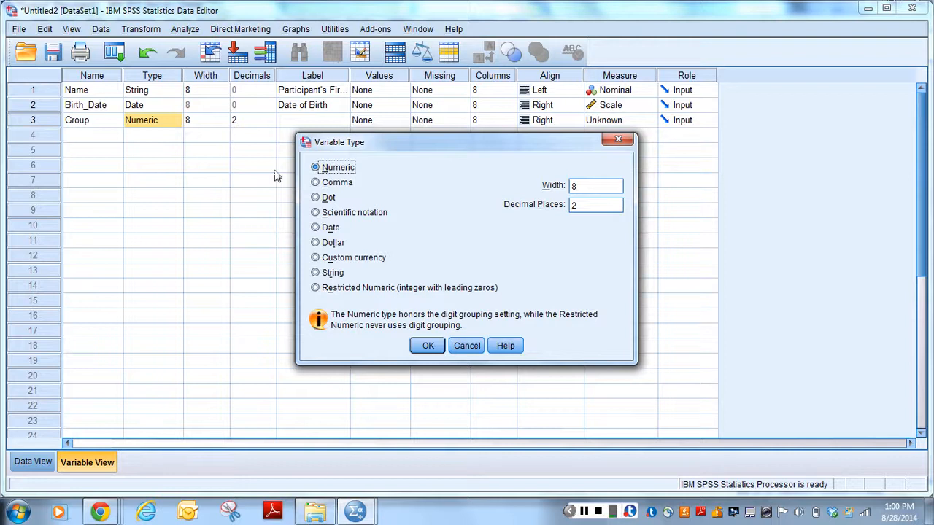
{"action": "left_click", "coordinate": [315, 272]}
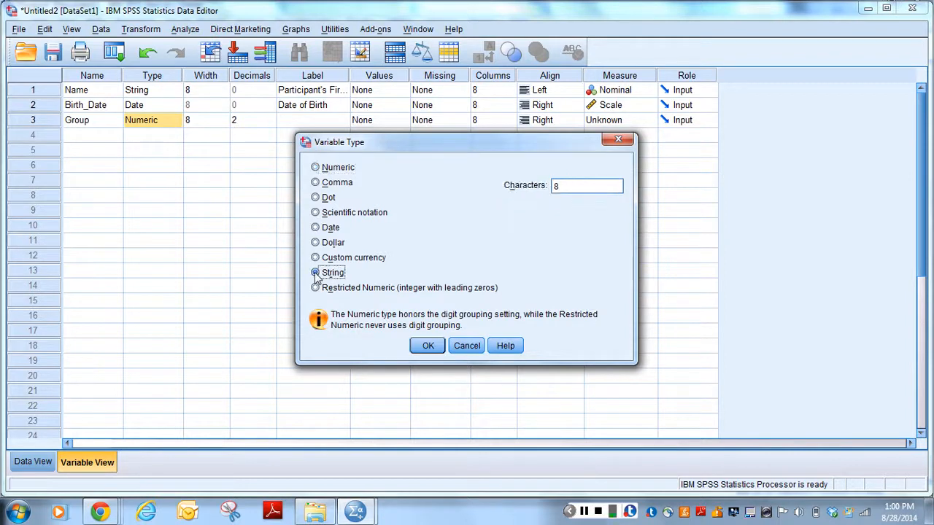
{"action": "left_click", "coordinate": [427, 347]}
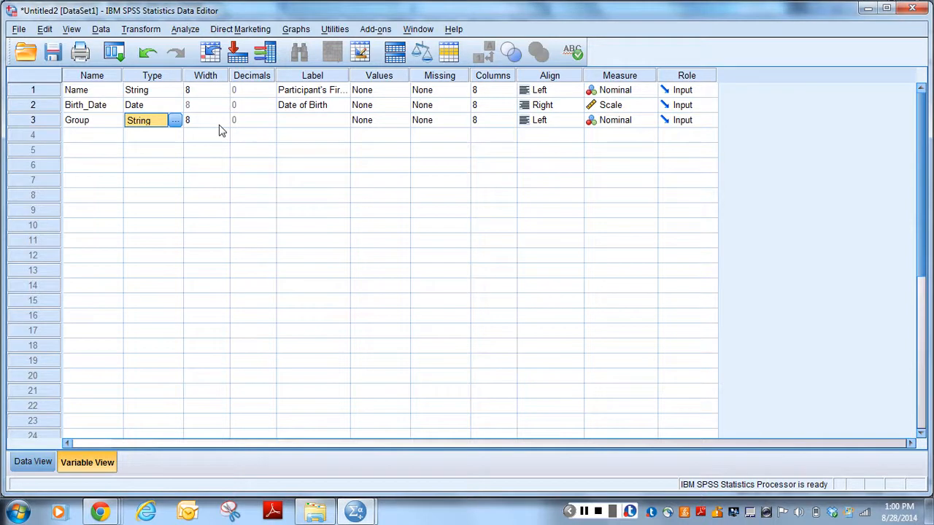
Give the Group variable the label "Is this person a lecturer or a student?"
{"action": "left_click", "coordinate": [319, 121]}
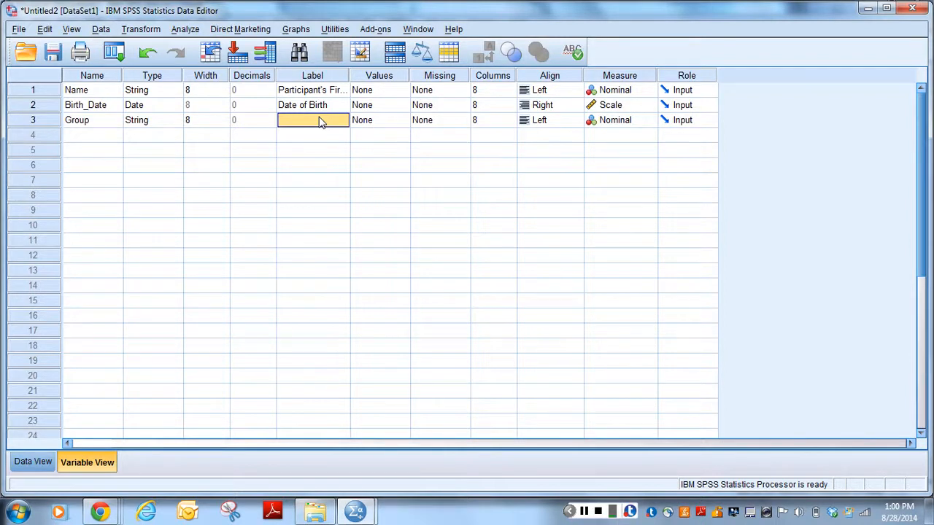
{"action": "type", "text": "Is"}
{"action": "type", "text": " this person"}
{"action": "type", "text": " a lecturer"}
{"action": "type", "text": " or a studen"}
{"action": "type", "text": "t?"}
Define the Group variable's value labels as 1 = Lecturer and 2 = Student, and check the resulting list
{"action": "double_click", "coordinate": [402, 121]}
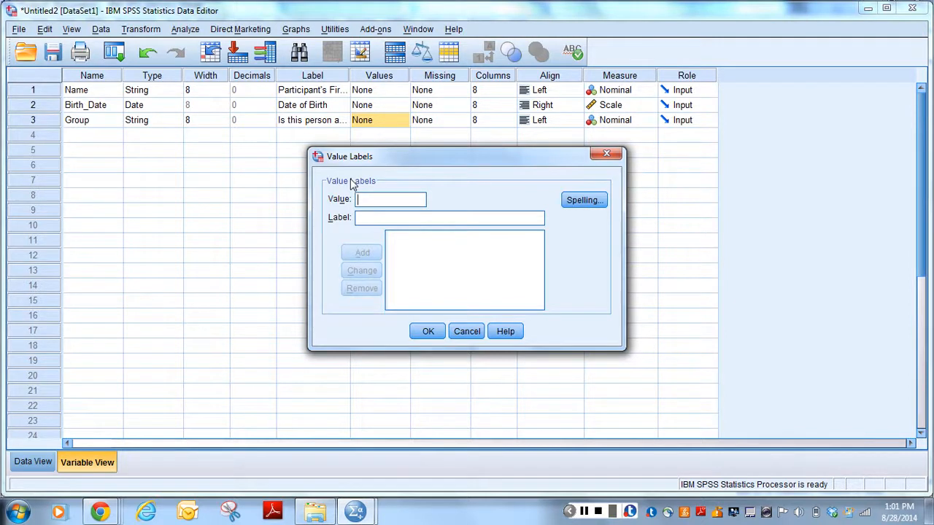
{"action": "type", "text": "1"}
{"action": "left_click", "coordinate": [374, 221]}
{"action": "type", "text": "Lecturer"}
{"action": "left_click", "coordinate": [362, 253]}
{"action": "type", "text": "2"}
{"action": "left_click", "coordinate": [370, 216]}
{"action": "type", "text": "Student"}
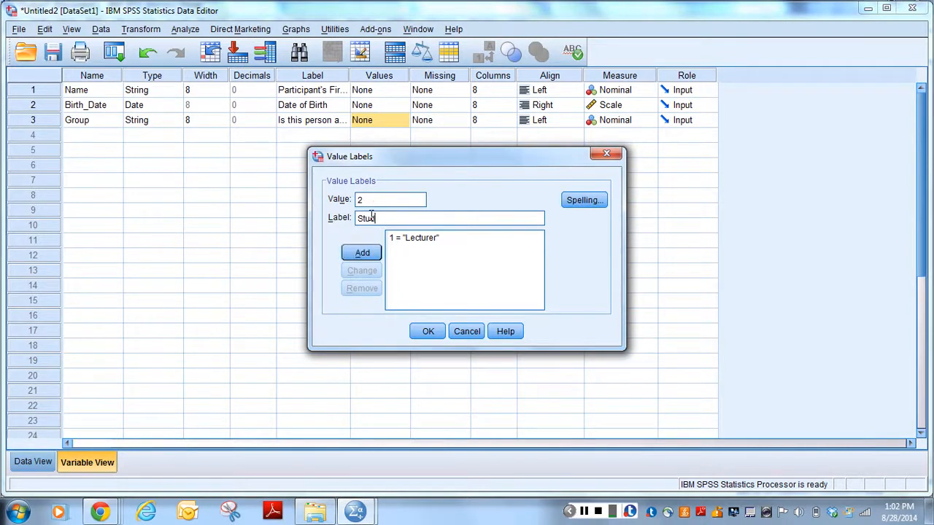
{"action": "left_click", "coordinate": [363, 255]}
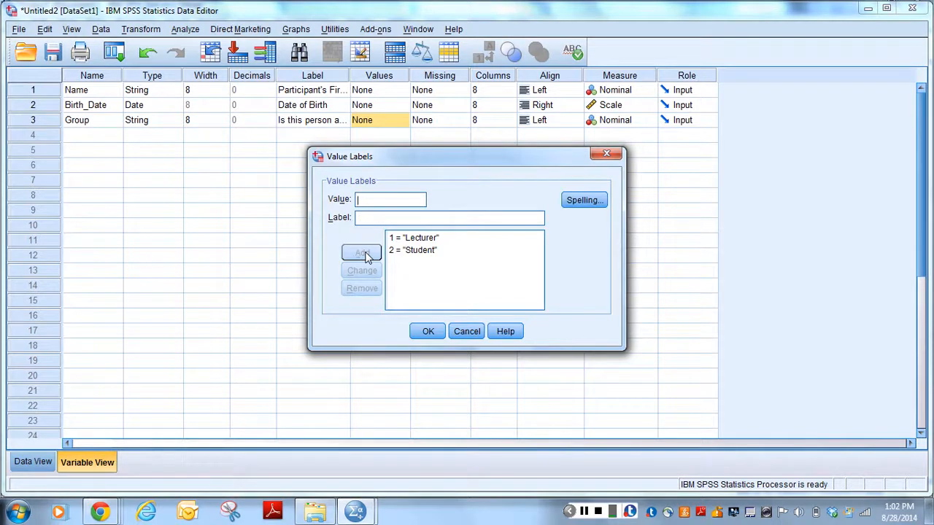
{"action": "left_click", "coordinate": [426, 332]}
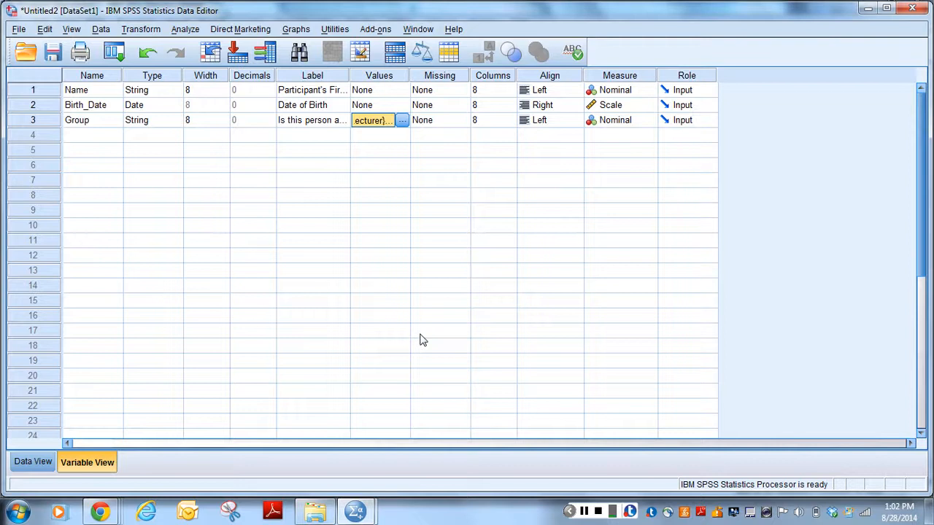
{"action": "left_click", "coordinate": [402, 121]}
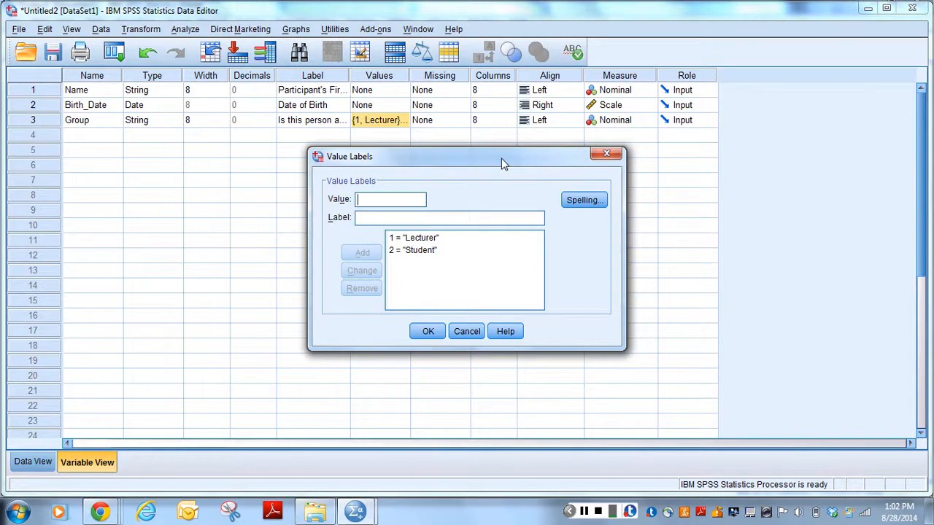
{"action": "left_click", "coordinate": [426, 333]}
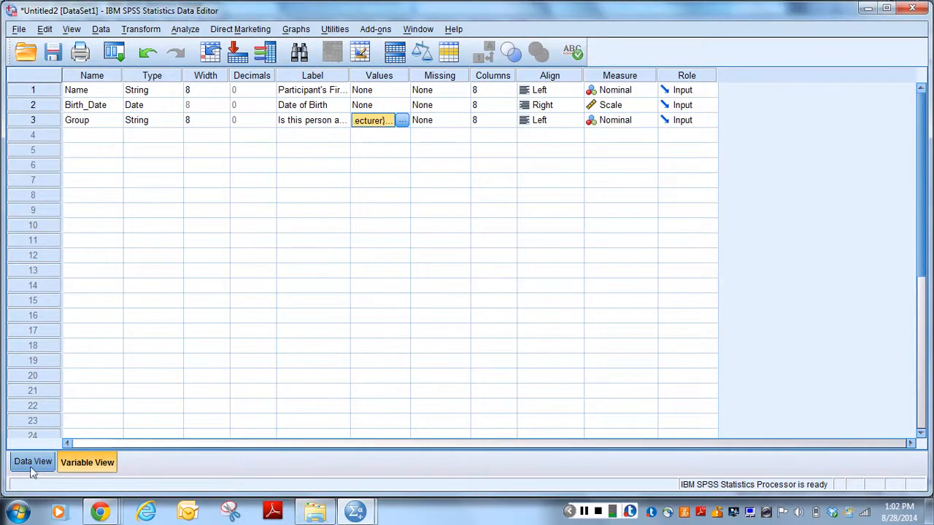
In the data sheet, enter the lecturer code 1 in rows 1 to 5 of the Group column
{"action": "left_click", "coordinate": [33, 466]}
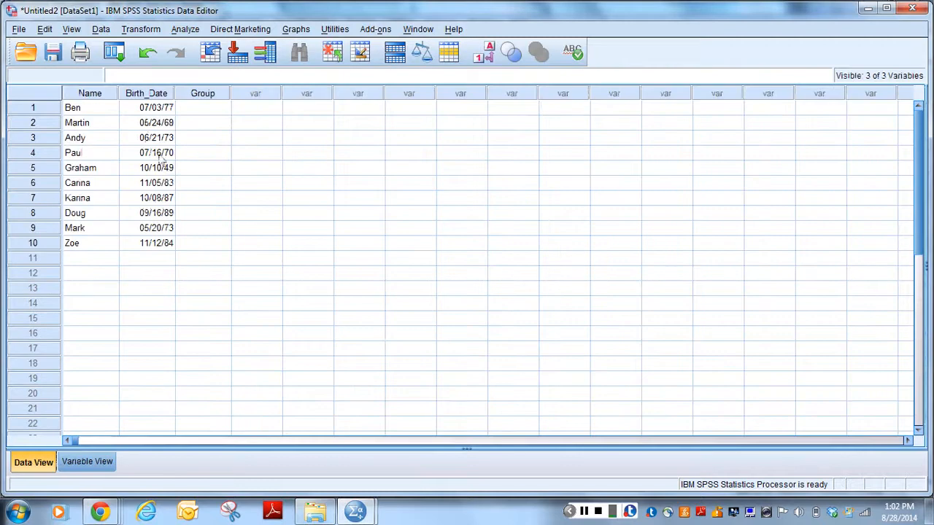
{"action": "left_click", "coordinate": [210, 110]}
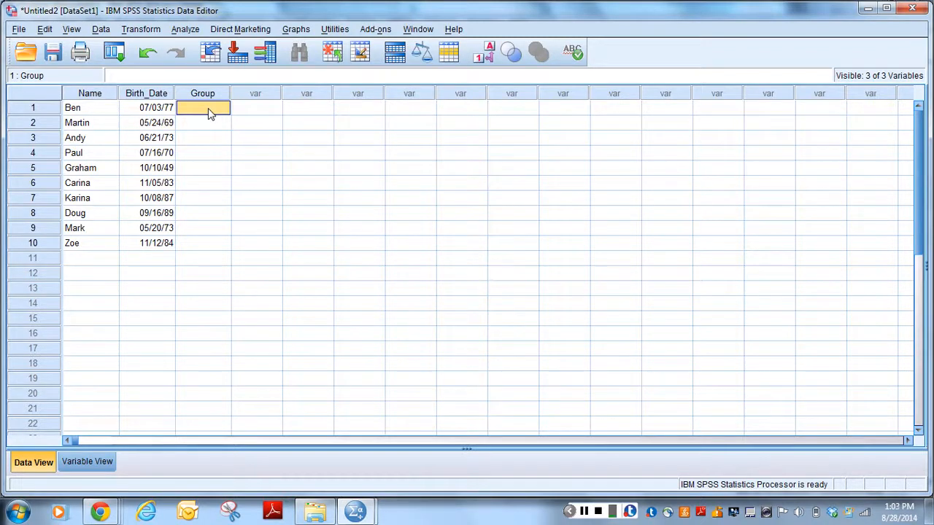
{"action": "type", "text": "1"}
{"action": "key", "text": "Return"}
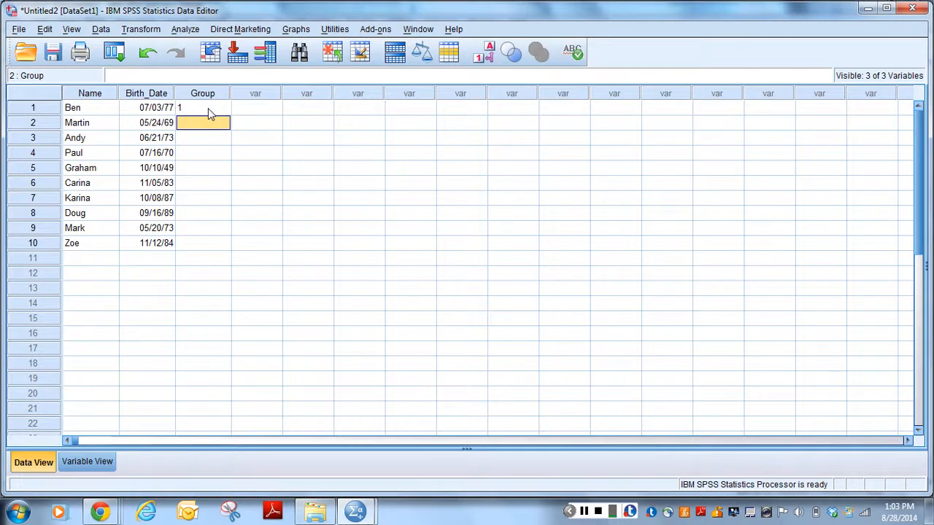
{"action": "type", "text": "1"}
{"action": "key", "text": "Return"}
{"action": "type", "text": "1"}
{"action": "key", "text": "Return"}
{"action": "type", "text": "1"}
{"action": "key", "text": "Return"}
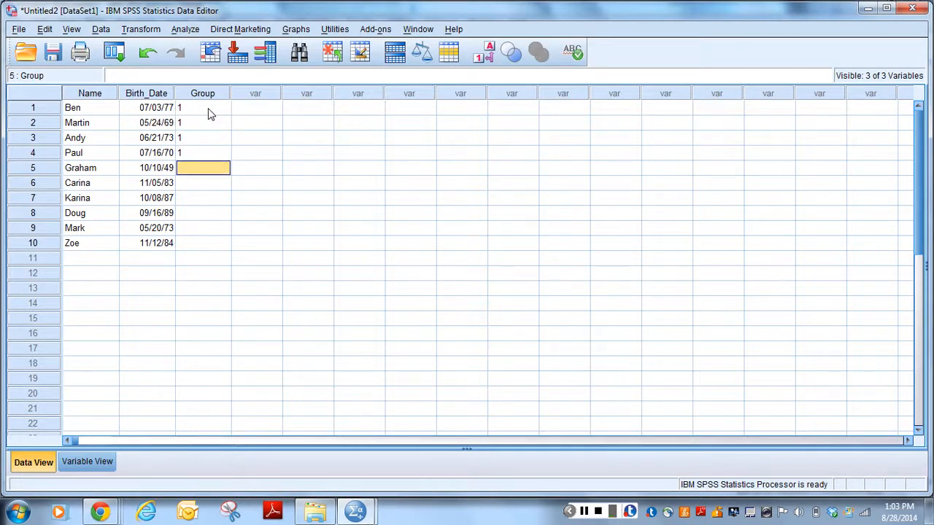
{"action": "type", "text": "1"}
{"action": "key", "text": "Return"}
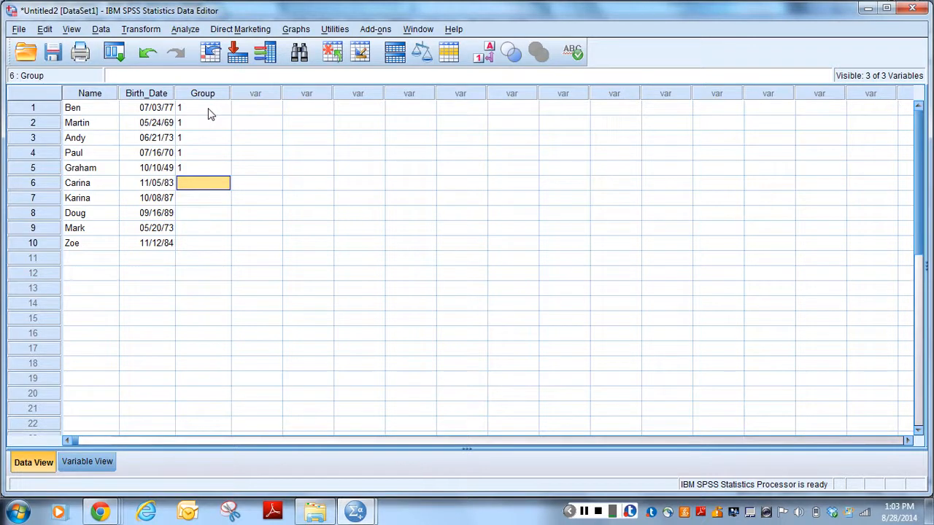
Enter the student code 2 in rows 6 to 10 of the Group column
{"action": "type", "text": "2"}
{"action": "key", "text": "Return"}
{"action": "type", "text": "2"}
{"action": "key", "text": "Return"}
{"action": "type", "text": "2"}
{"action": "key", "text": "Return"}
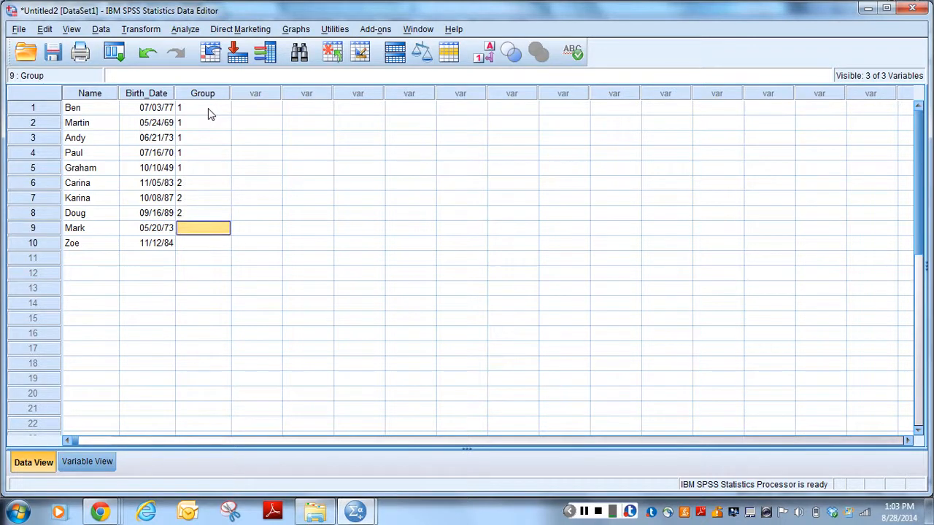
{"action": "type", "text": "2 2"}
{"action": "key", "text": "Return"}
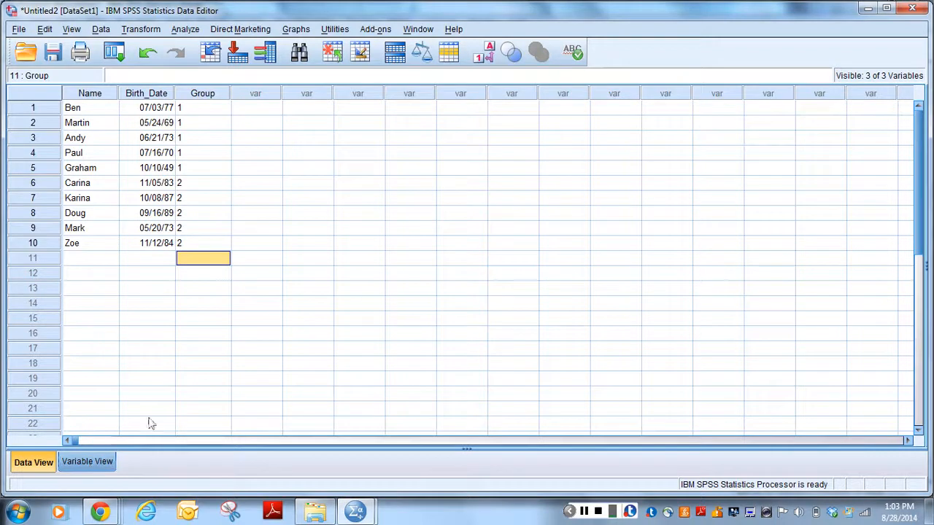
Return to the variable definitions and add a fourth variable called Friends
{"action": "left_click", "coordinate": [77, 466]}
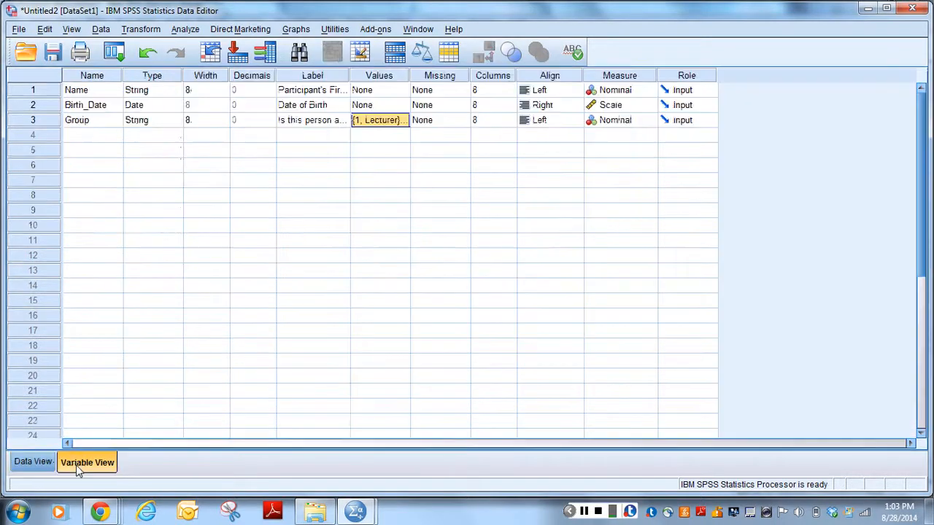
{"action": "left_click", "coordinate": [92, 135]}
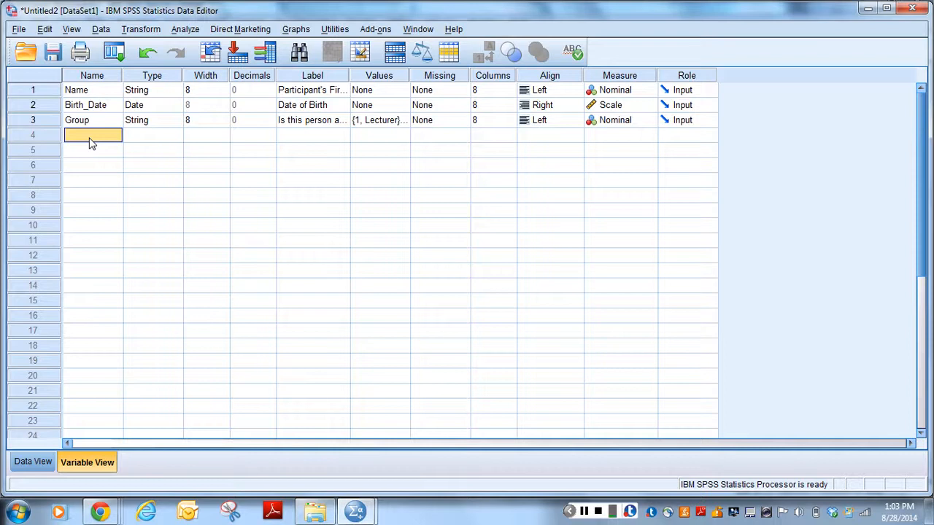
{"action": "type", "text": "Friends"}
{"action": "left_click", "coordinate": [158, 135]}
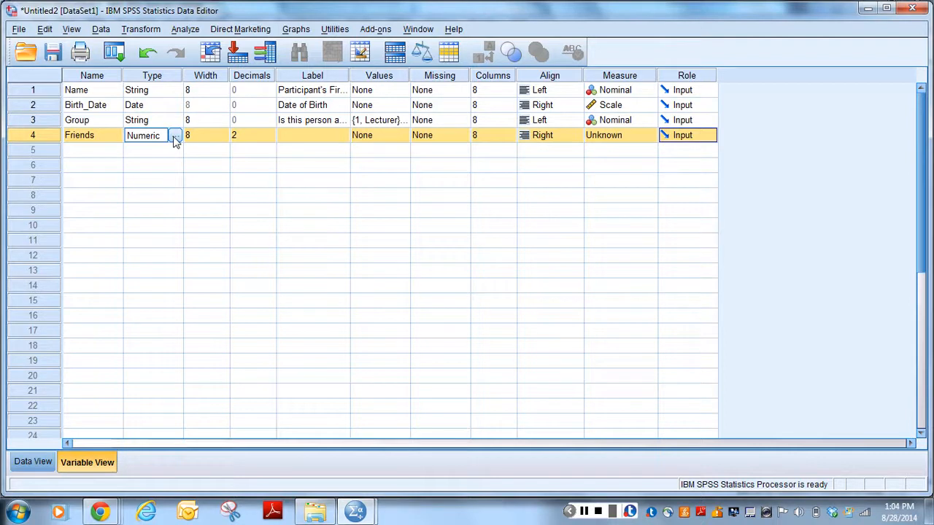
Configure the Friends variable with 0 decimals, the label "Number of friends" and the Scale measurement level
{"action": "left_click", "coordinate": [270, 140]}
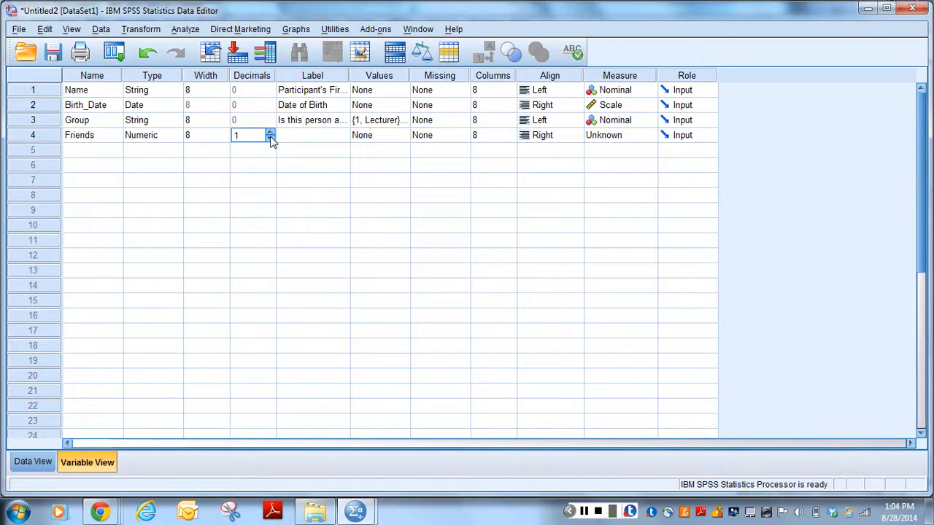
{"action": "left_click", "coordinate": [271, 140]}
{"action": "left_click", "coordinate": [307, 140]}
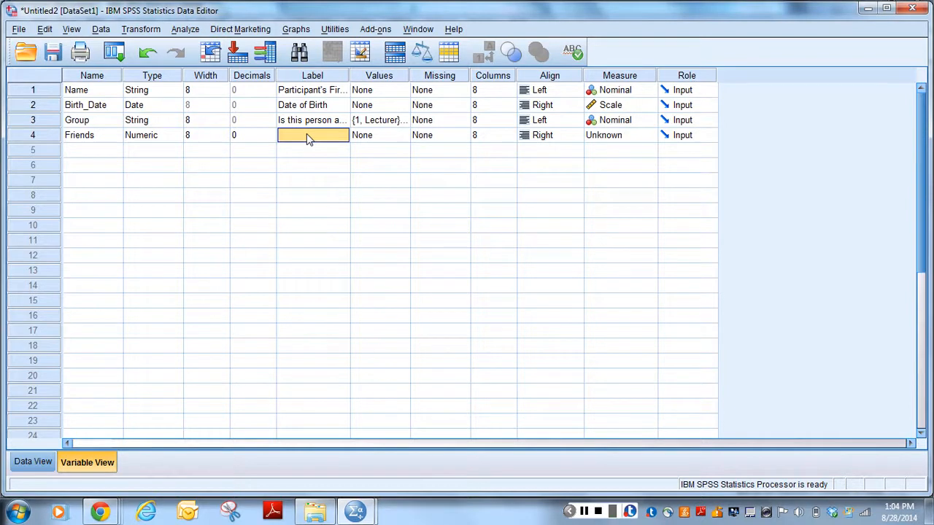
{"action": "type", "text": "Number of friends"}
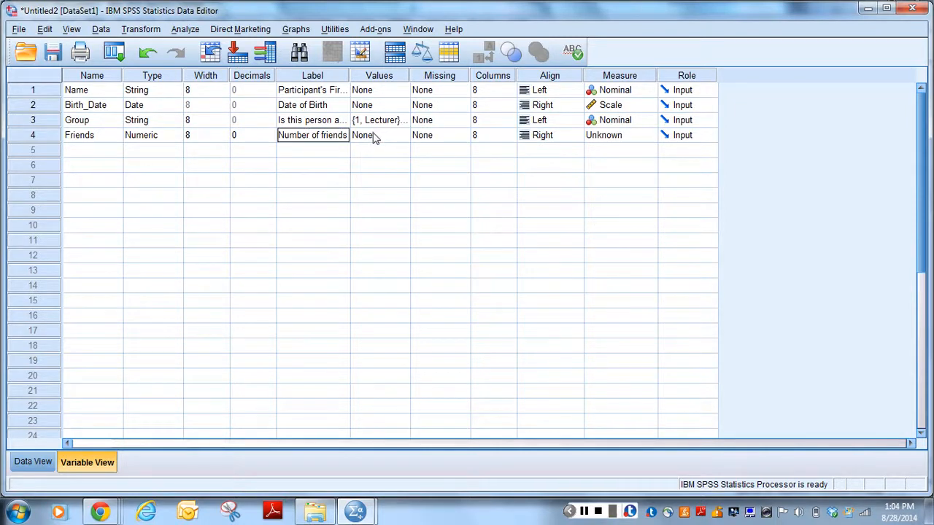
{"action": "left_click", "coordinate": [628, 139]}
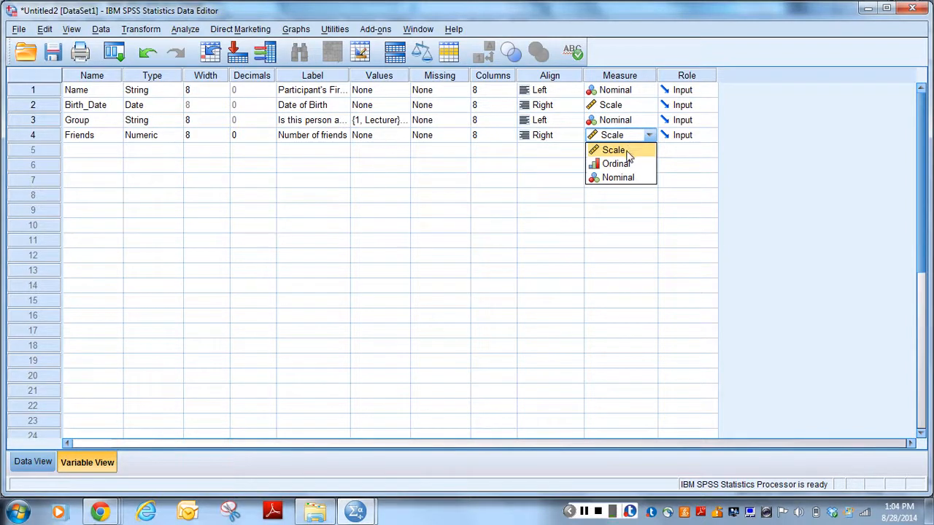
{"action": "left_click", "coordinate": [629, 156]}
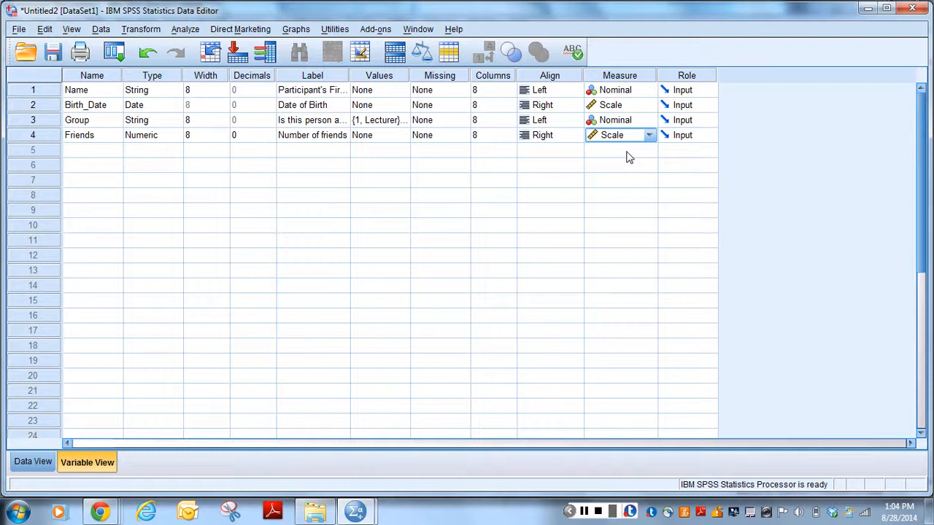
In the data sheet, enter 5, 2, 0, 4 and 1 in rows 1 to 5 of the Friends column
{"action": "left_click", "coordinate": [31, 464]}
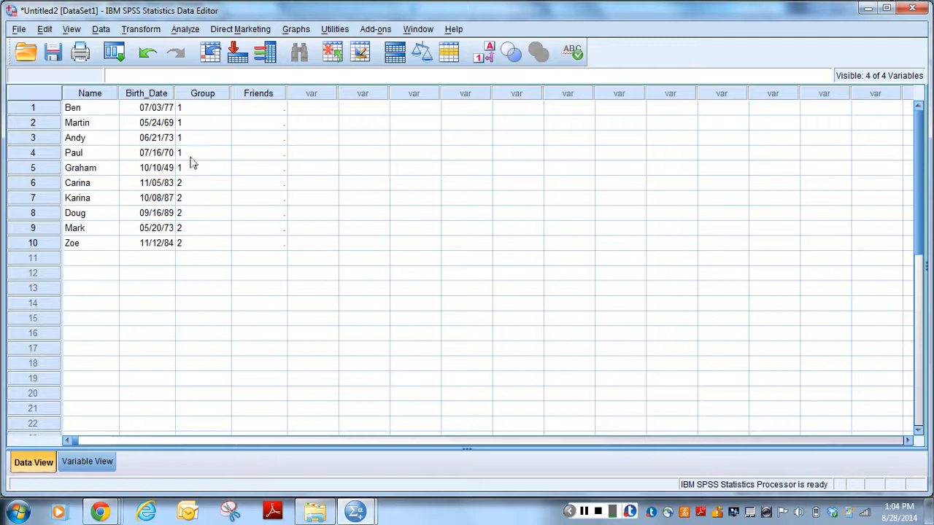
{"action": "left_click", "coordinate": [259, 109]}
{"action": "type", "text": "5"}
{"action": "key", "text": "Return"}
{"action": "type", "text": "2"}
{"action": "key", "text": "Return"}
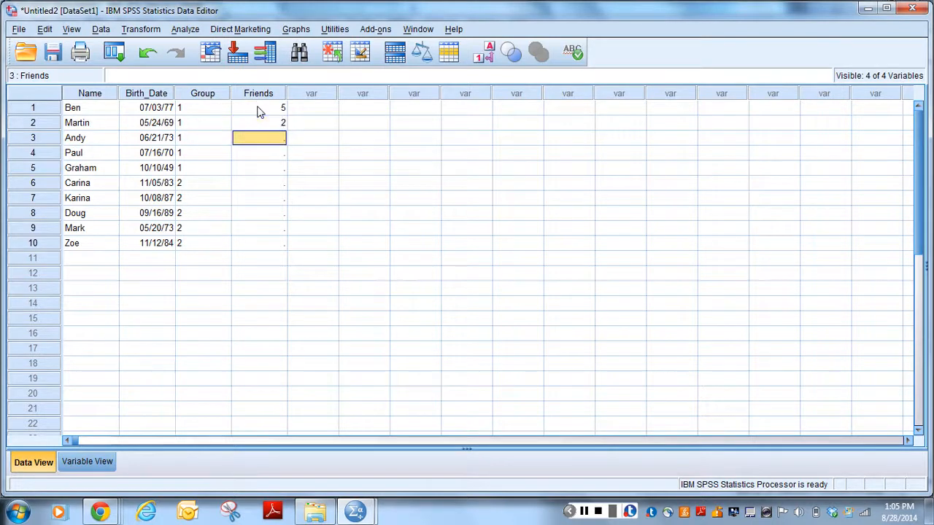
{"action": "type", "text": "0"}
{"action": "key", "text": "Return"}
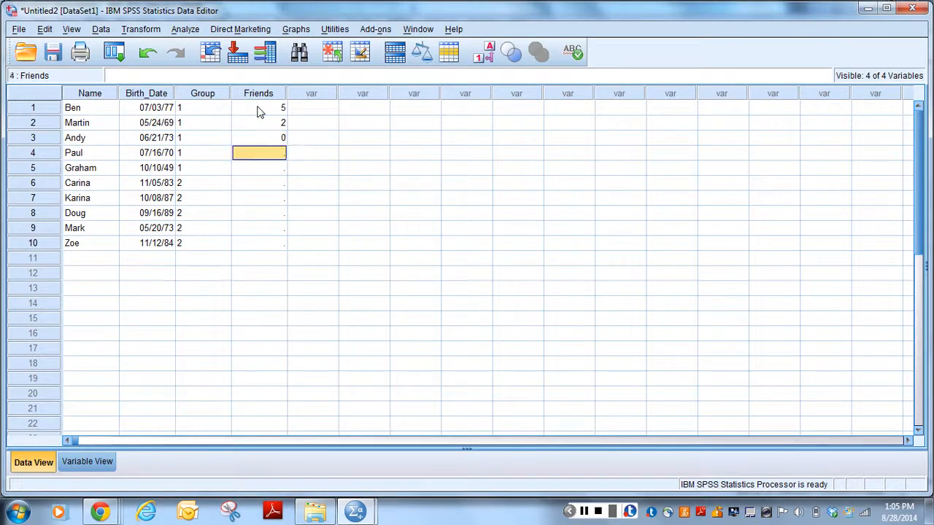
{"action": "type", "text": "4"}
{"action": "key", "text": "Return"}
{"action": "type", "text": "1"}
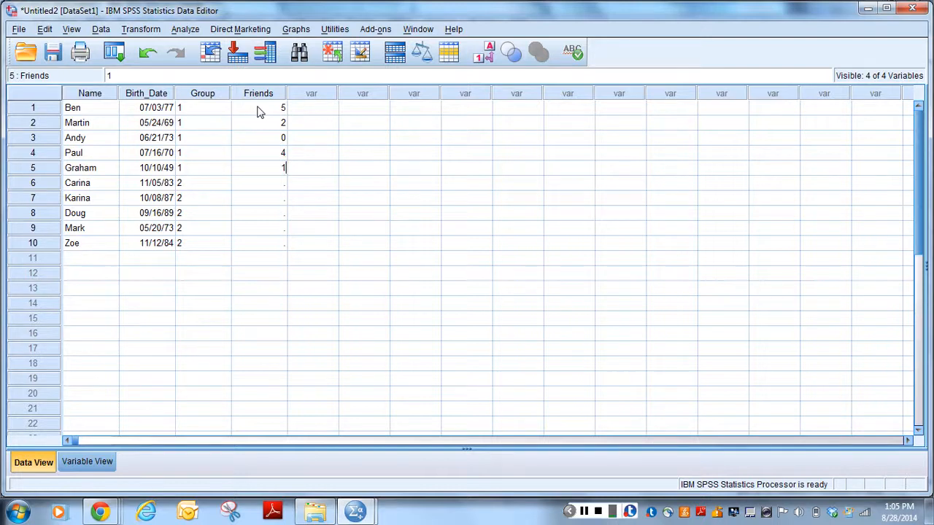
{"action": "key", "text": "Return"}
Enter 10, 12, 15, 12 and 17 in rows 6 to 10 of the Friends column
{"action": "type", "text": "10"}
{"action": "key", "text": "Return"}
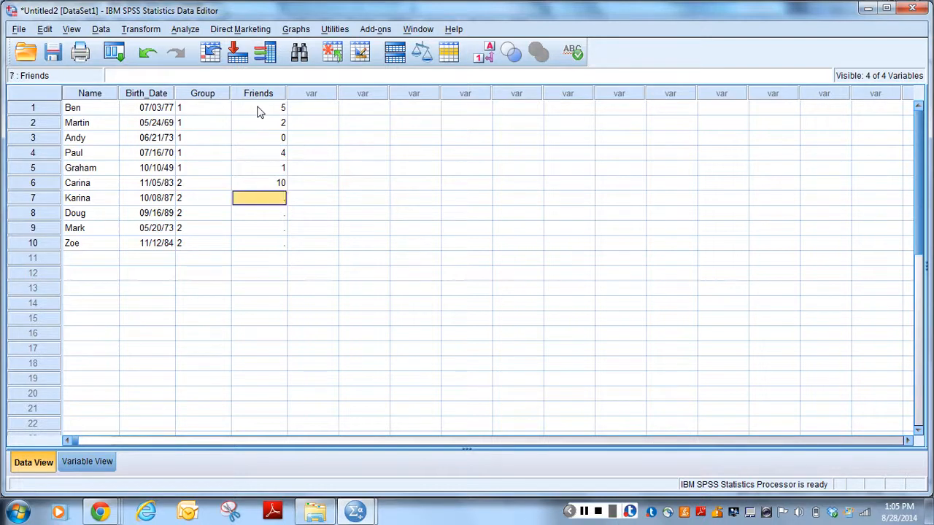
{"action": "type", "text": "12"}
{"action": "key", "text": "Return"}
{"action": "type", "text": "1"}
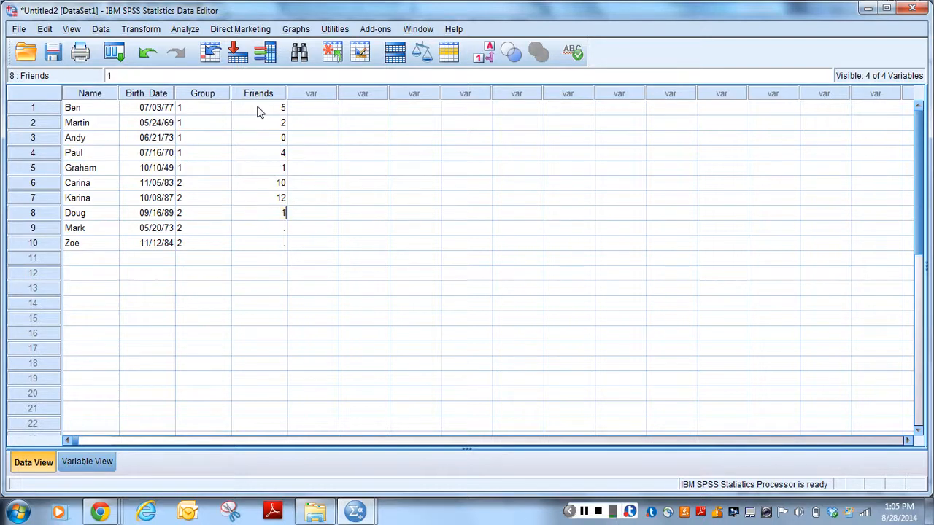
{"action": "type", "text": "5"}
{"action": "key", "text": "Return"}
{"action": "type", "text": "12"}
{"action": "key", "text": "Return"}
{"action": "type", "text": "17"}
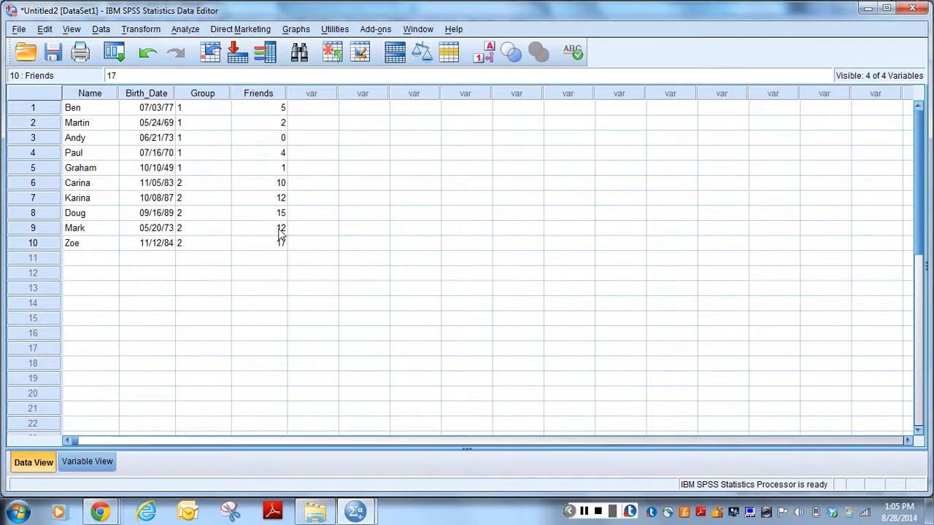
{"action": "left_click", "coordinate": [274, 279]}
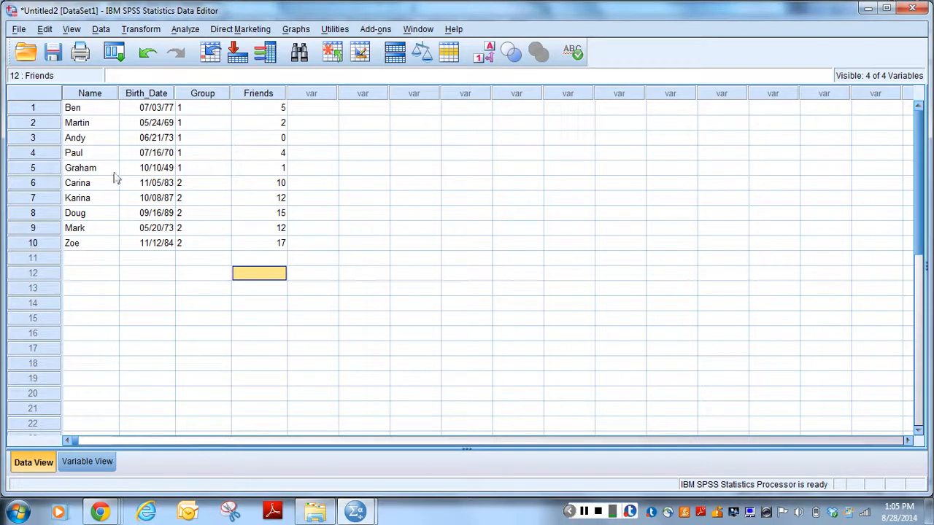
Review the definitions of the four variables and return to the data sheet
{"action": "left_click", "coordinate": [89, 459]}
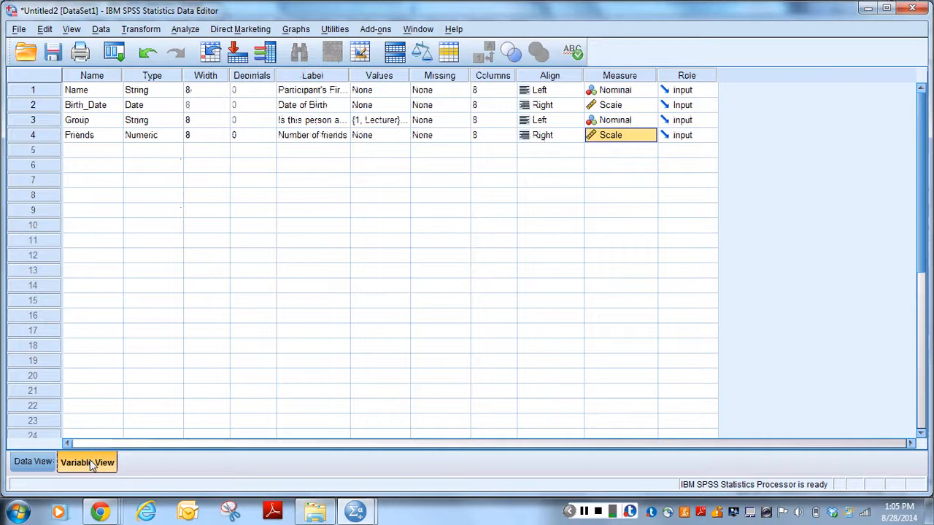
{"action": "left_click", "coordinate": [35, 462]}
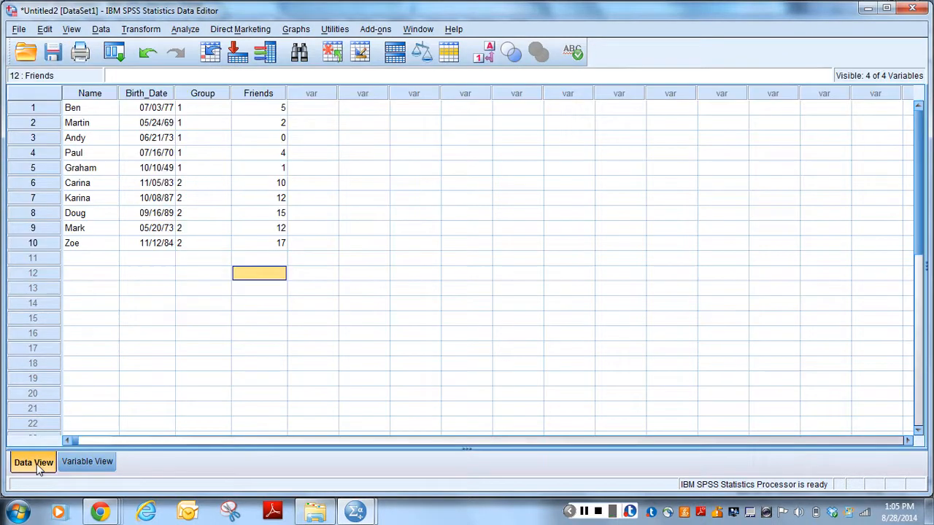